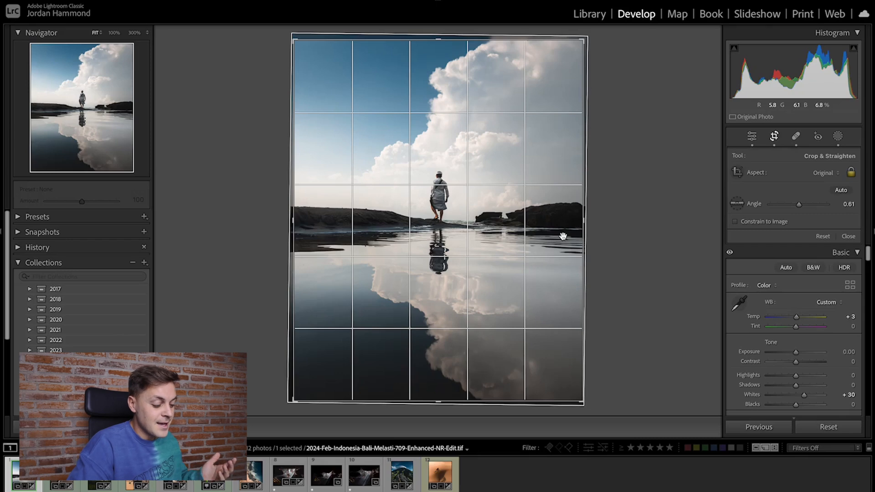
# - Cycle the crop guide overlays and shift the reflection photo slightly so its horizon sits on the centre cross, closing the crop with the triangle guide
pyautogui.press('o')
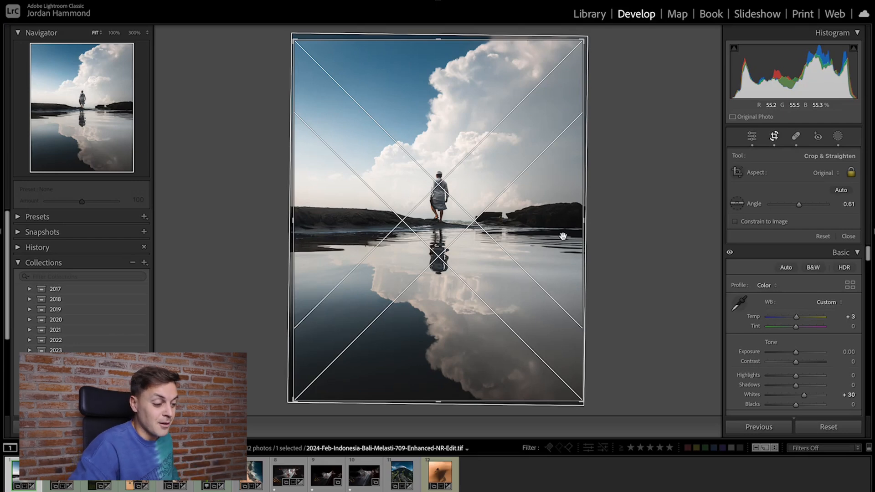
pyautogui.press('o')
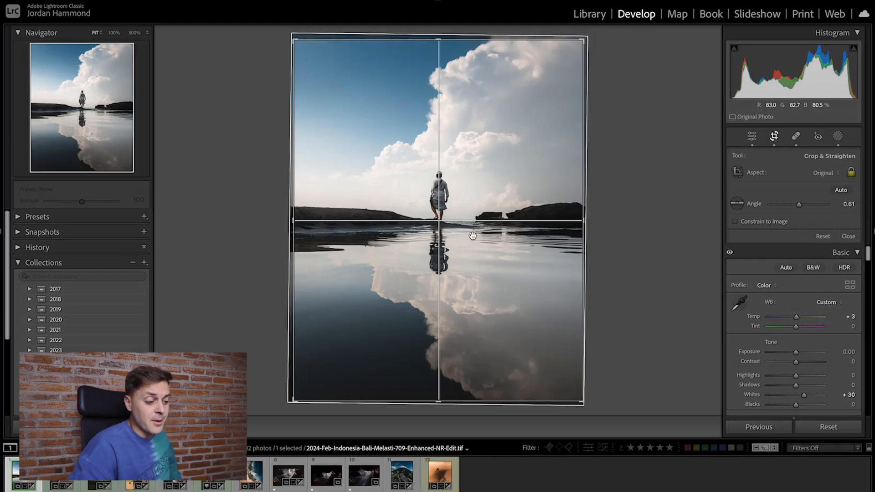
pyautogui.moveTo(473, 235); pyautogui.dragTo(474, 231)
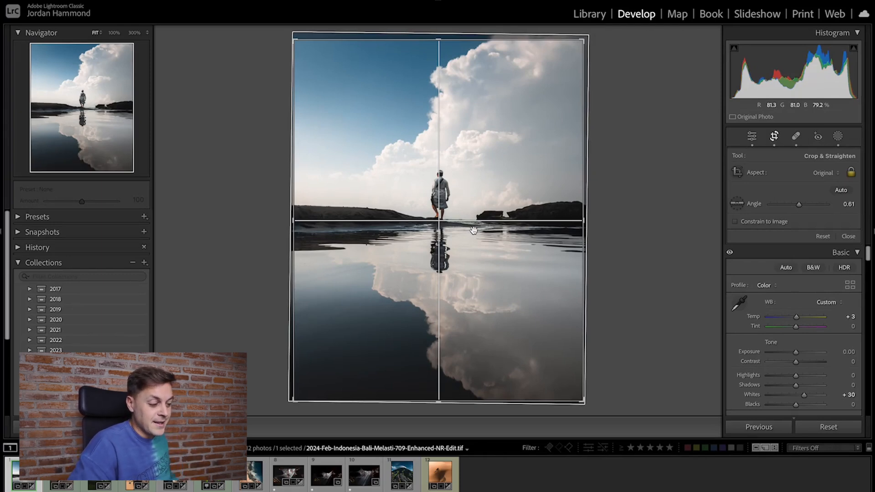
pyautogui.press('o')
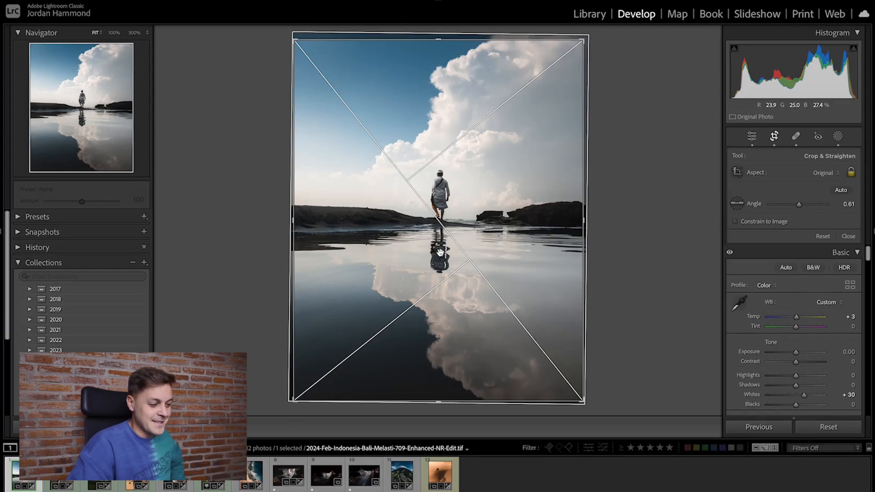
pyautogui.press('r')
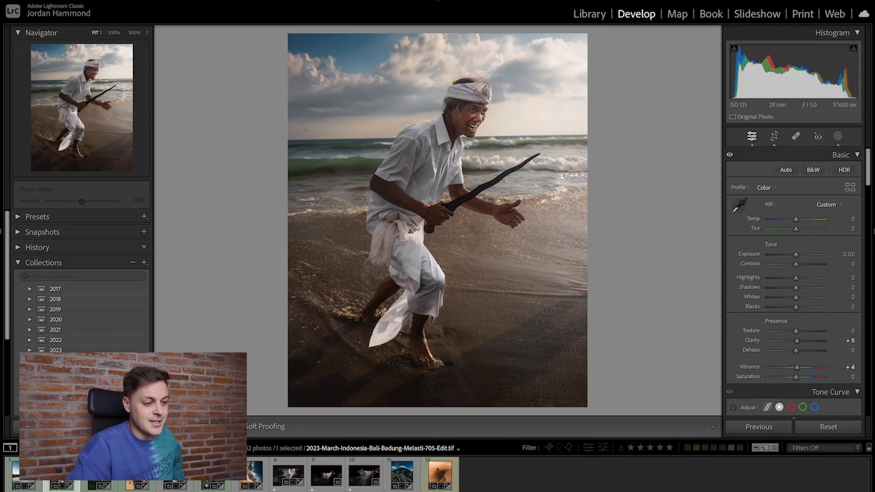
# - Try to straighten the photo of the crouching man on the beach with the automatic angle correction
pyautogui.click(775, 136)
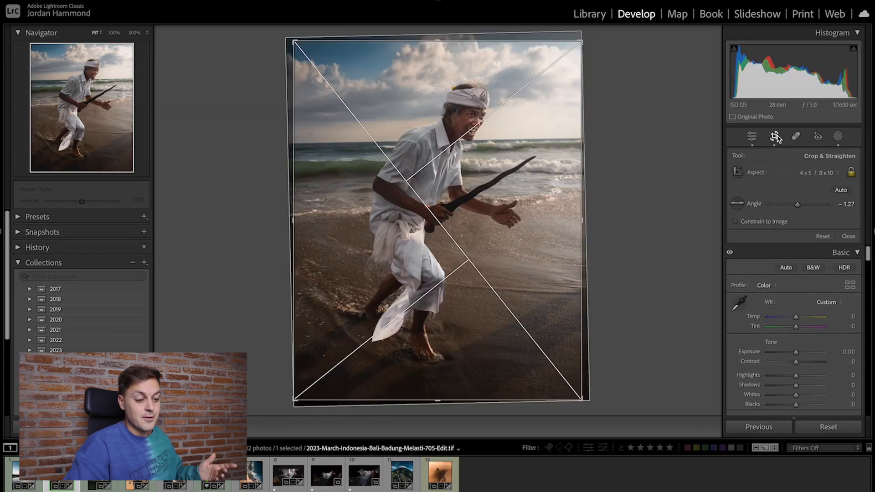
pyautogui.click(846, 195)
pyautogui.press('Return')
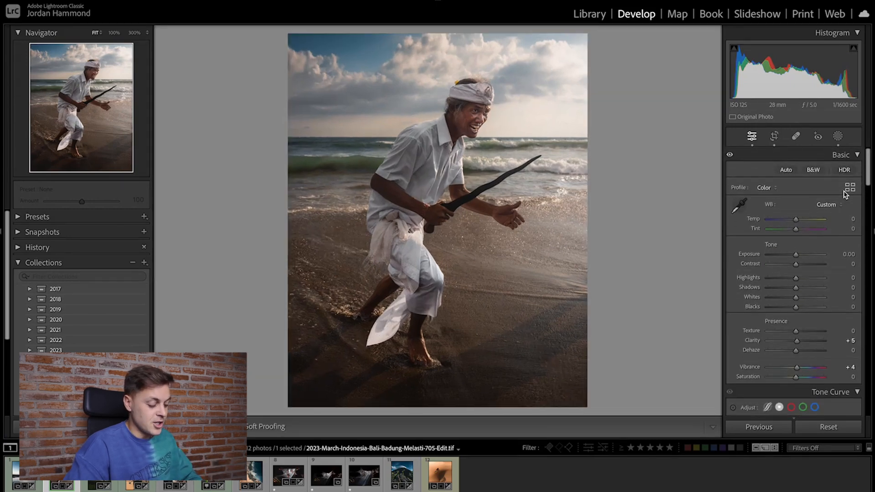
pyautogui.hotkey('ctrl', 'z')
# - Straighten the beach photo by drawing the Straighten ruler along the sea horizon and apply the crop
pyautogui.click(776, 142)
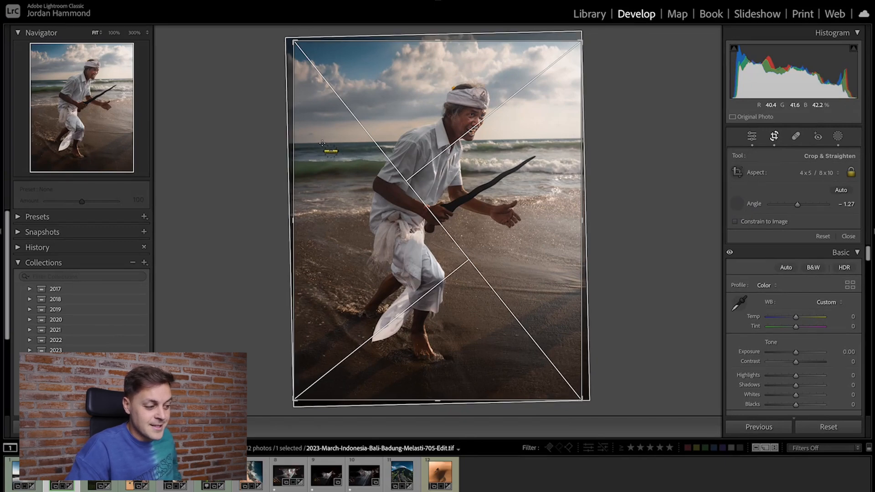
pyautogui.moveTo(424, 146); pyautogui.dragTo(578, 137)
pyautogui.press('Return')
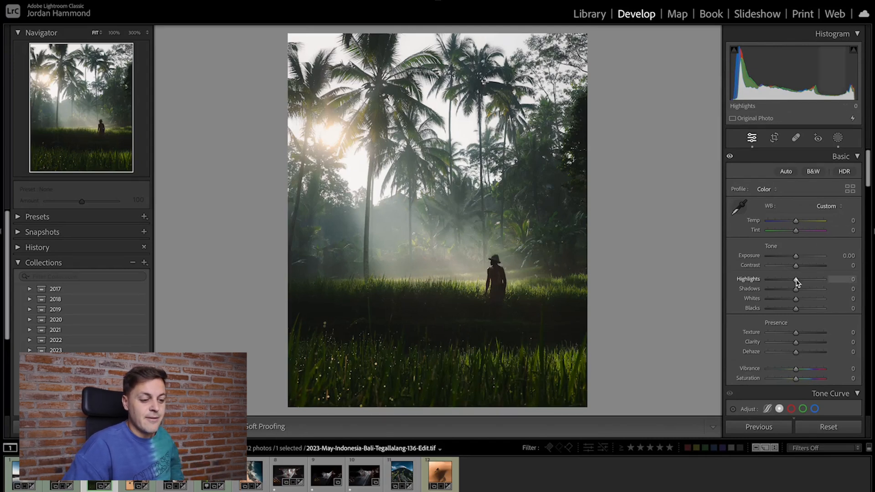
# - Raise Highlights to +50 and lower Blacks to −65 on the palm forest photo
pyautogui.moveTo(801, 282); pyautogui.dragTo(808, 282)
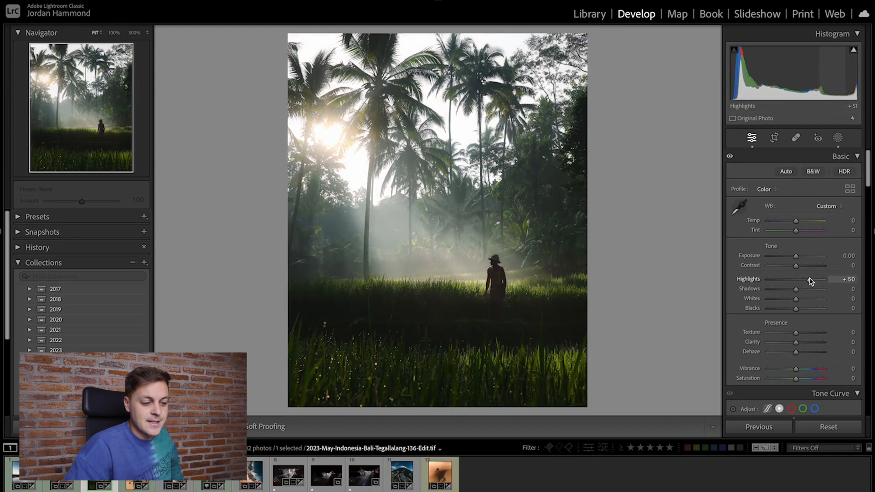
pyautogui.moveTo(811, 281); pyautogui.dragTo(810, 282)
pyautogui.click(855, 51)
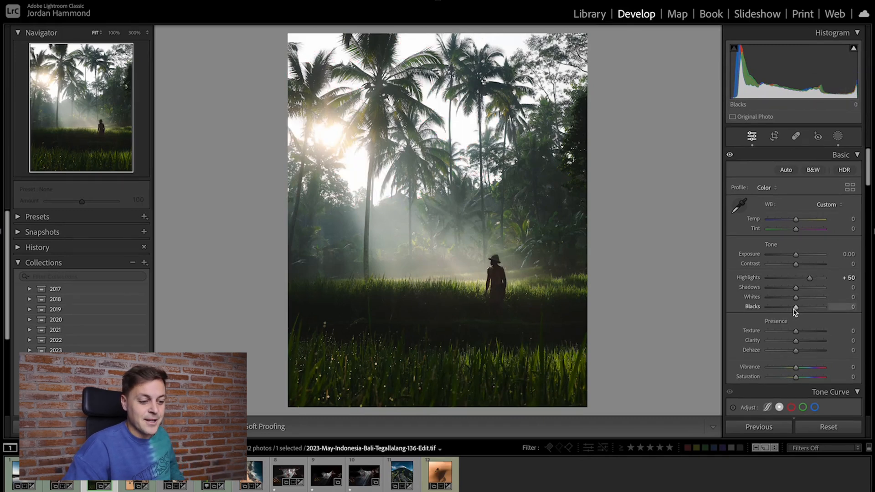
pyautogui.moveTo(792, 312); pyautogui.dragTo(777, 313)
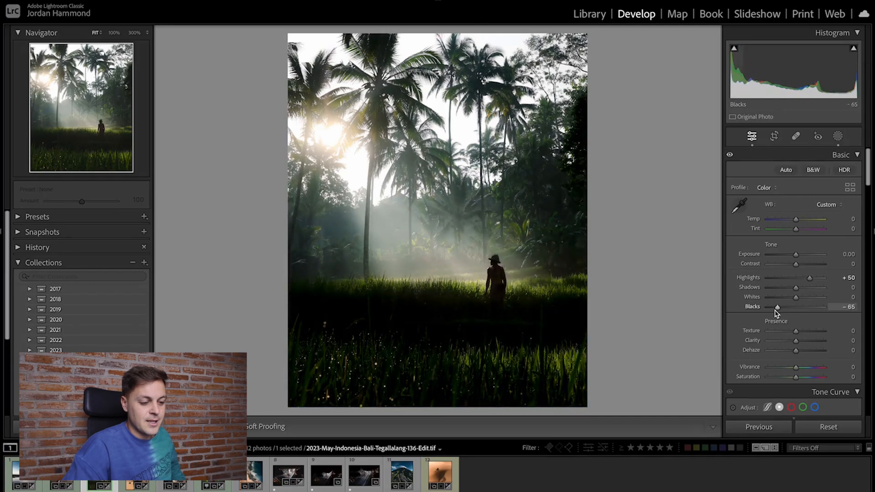
pyautogui.moveTo(735, 52)
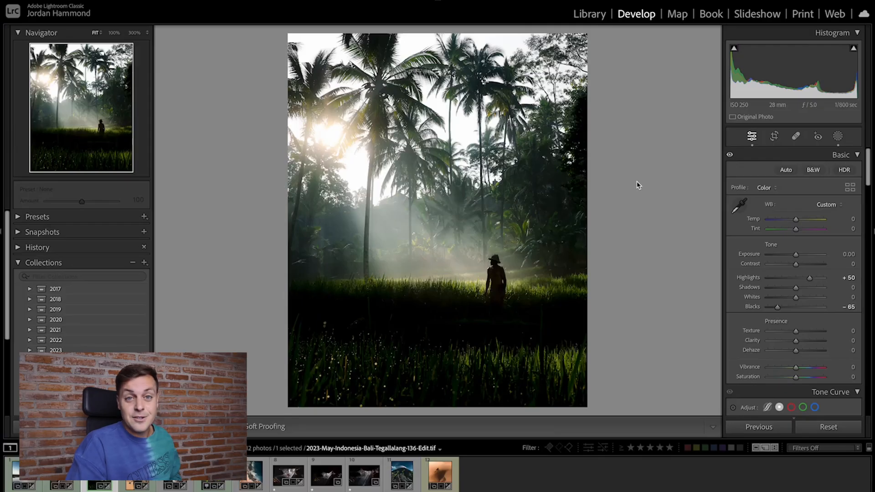
# - Turn on the clipping warnings over the palm forest photo and return Highlights and Blacks to neutral
pyautogui.press('j')
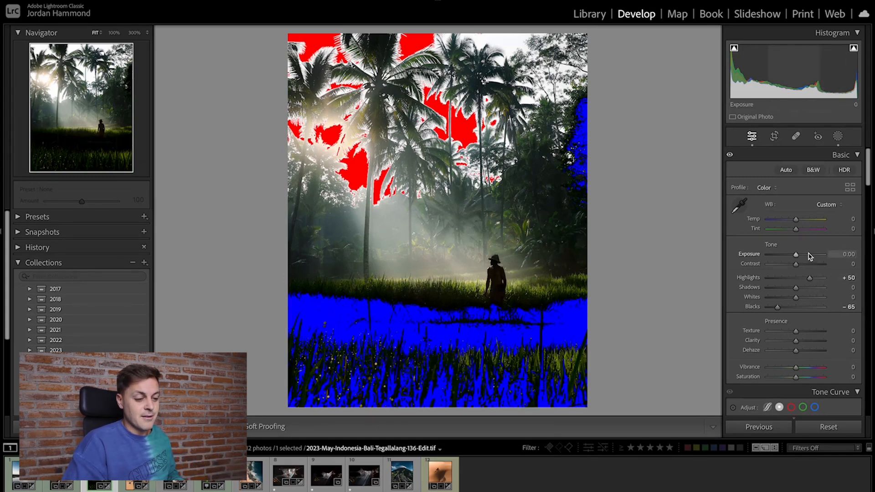
pyautogui.moveTo(810, 279); pyautogui.dragTo(795, 283)
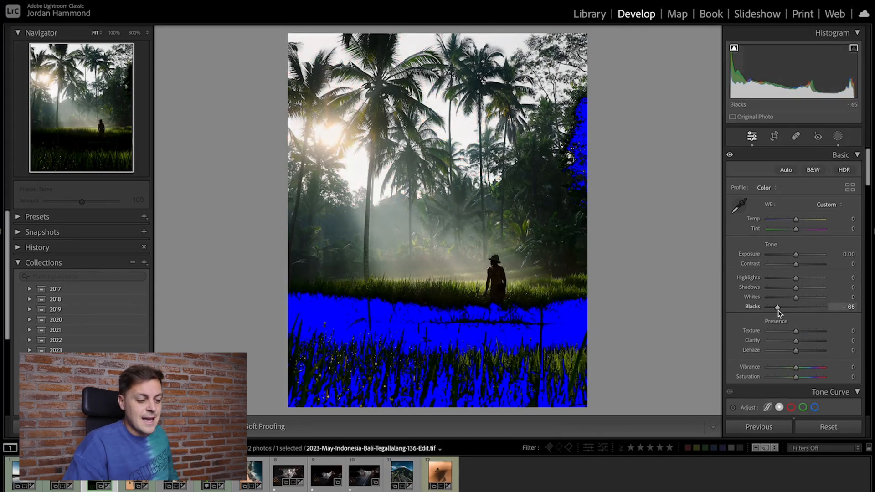
pyautogui.moveTo(778, 311); pyautogui.dragTo(796, 311)
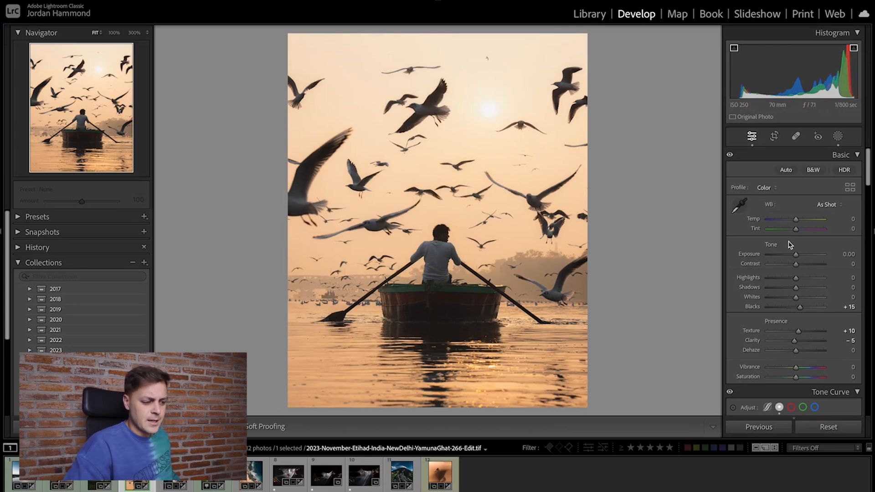
# - On the rowing boat photo, set Highlights to −65, Whites to +40 and Vibrance to +50
pyautogui.moveTo(798, 284); pyautogui.dragTo(780, 283)
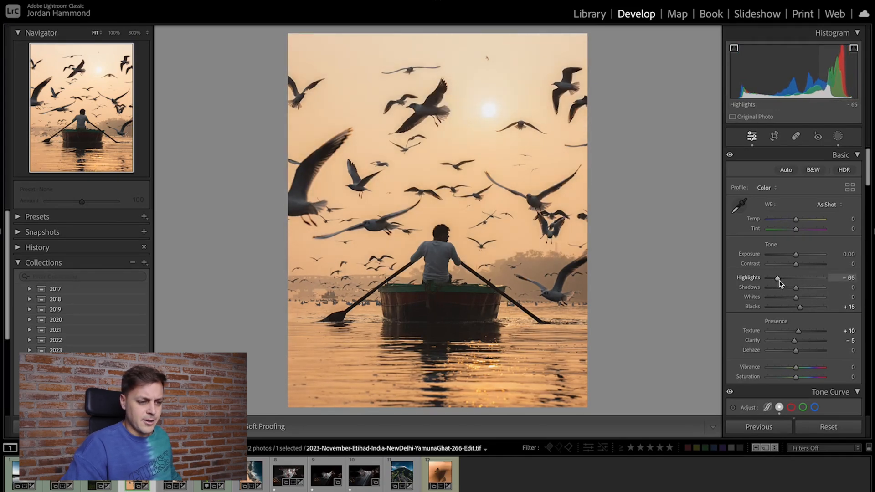
pyautogui.click(805, 298)
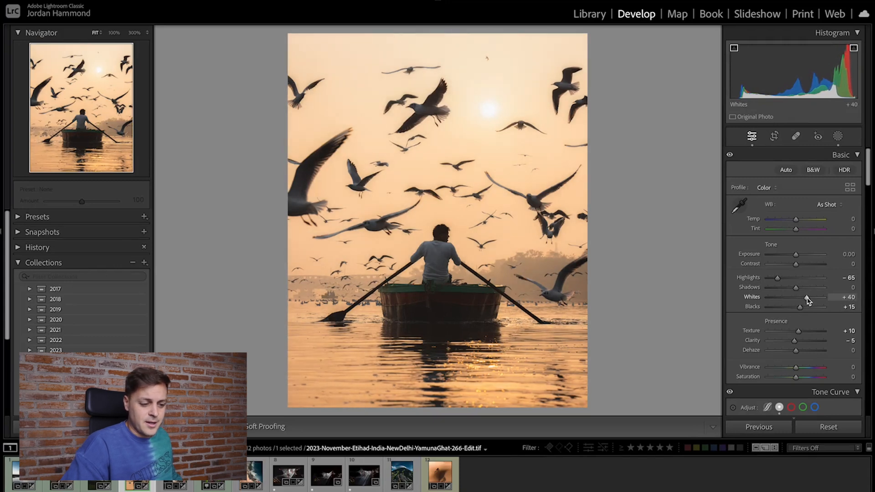
pyautogui.moveTo(803, 370); pyautogui.dragTo(809, 370)
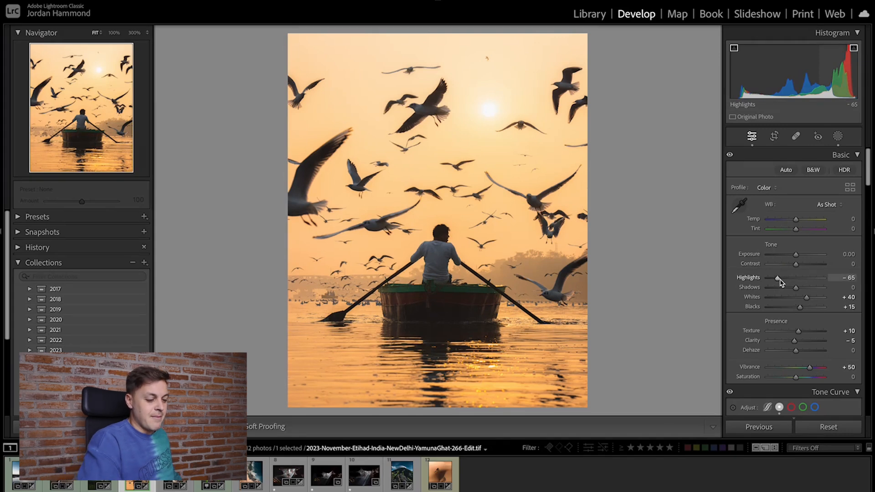
# - Reset the rowing boat photo's Highlights, Whites and Blacks to 0 and its Presence adjustments to their defaults
pyautogui.moveTo(790, 282); pyautogui.dragTo(795, 283)
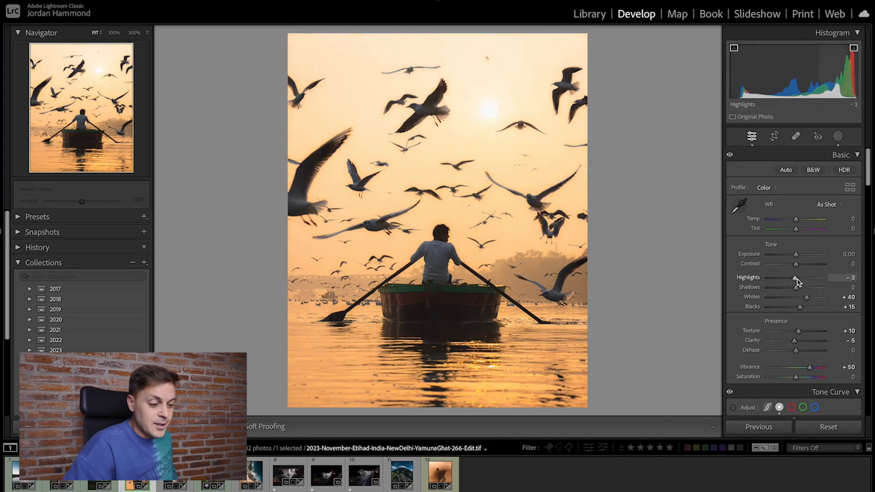
pyautogui.hotkey('ctrl', 'z')
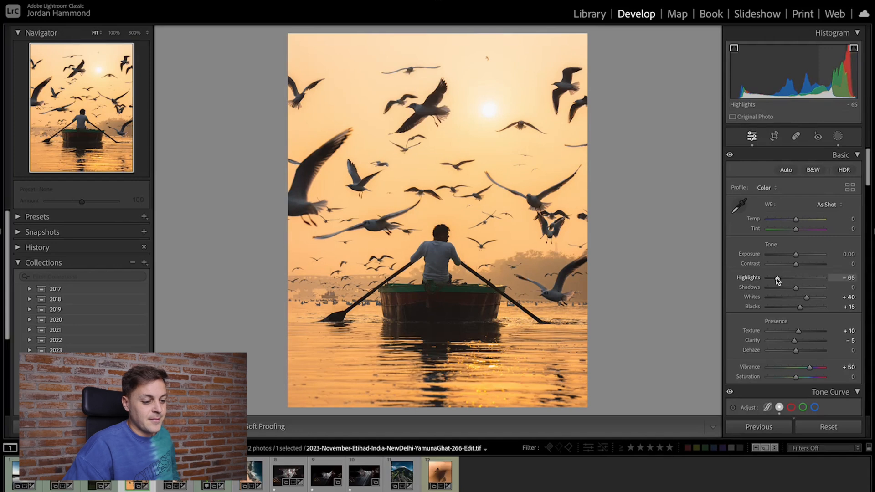
pyautogui.doubleClick(754, 279)
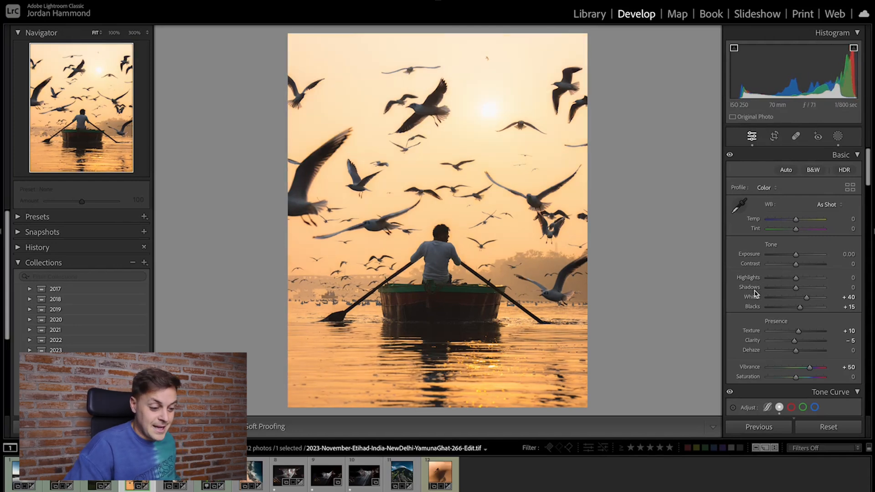
pyautogui.doubleClick(753, 298)
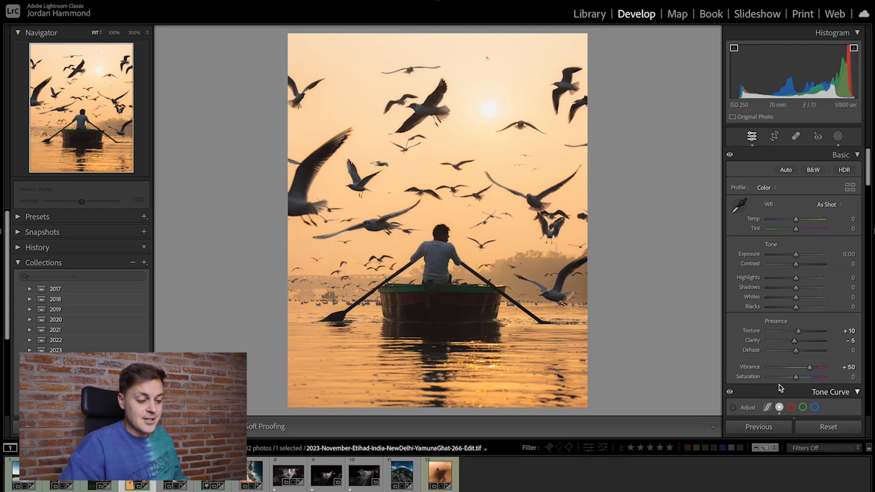
pyautogui.doubleClick(783, 322)
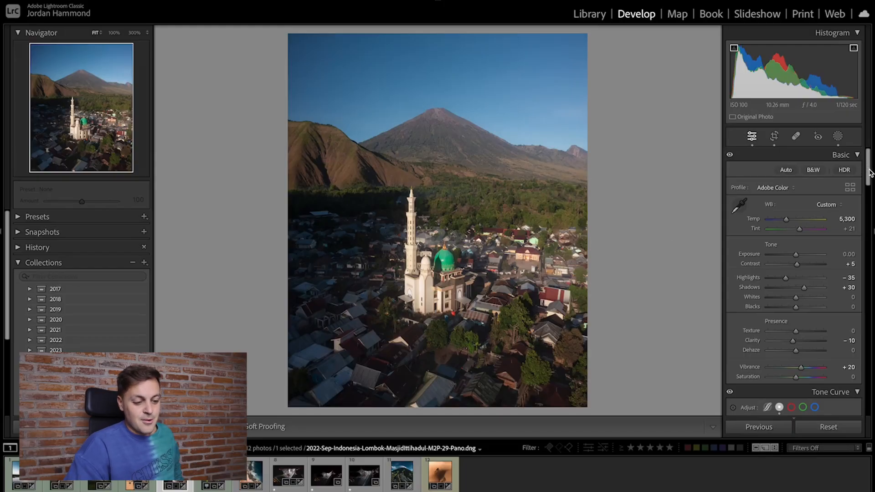
# - Set the sharpening Masking of the mosque photo to 60 while previewing the mask on the volcano summit at 300% zoom
pyautogui.moveTo(868, 173); pyautogui.dragTo(867, 290)
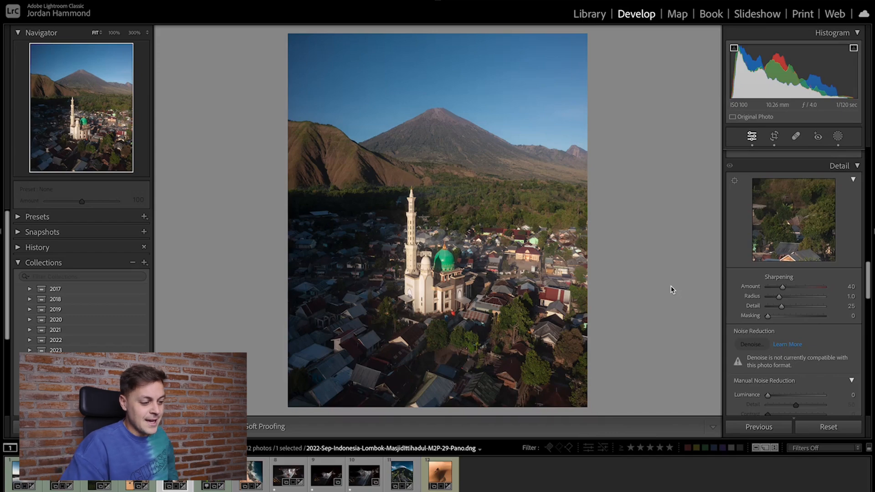
pyautogui.click(477, 262)
pyautogui.press('super+minus')
pyautogui.press('super+minus')
pyautogui.press('super+minus')
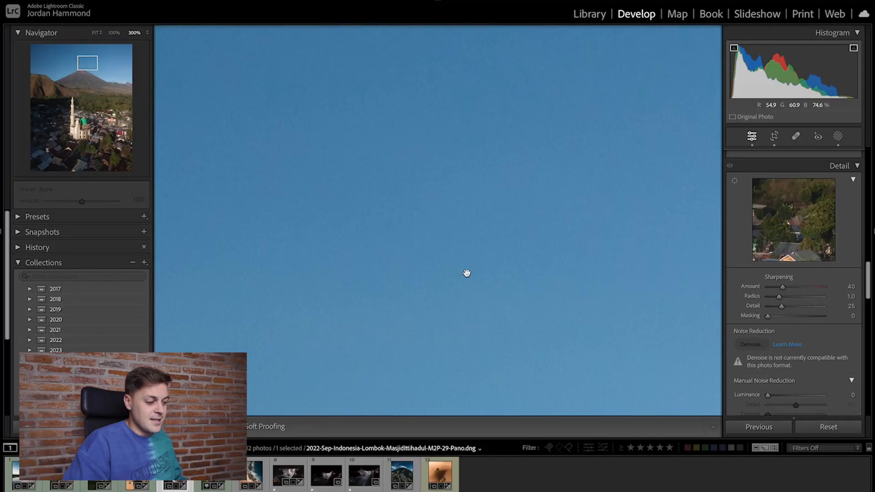
pyautogui.moveTo(466, 273); pyautogui.dragTo(512, 54)
pyautogui.moveTo(445, 205); pyautogui.dragTo(510, 250)
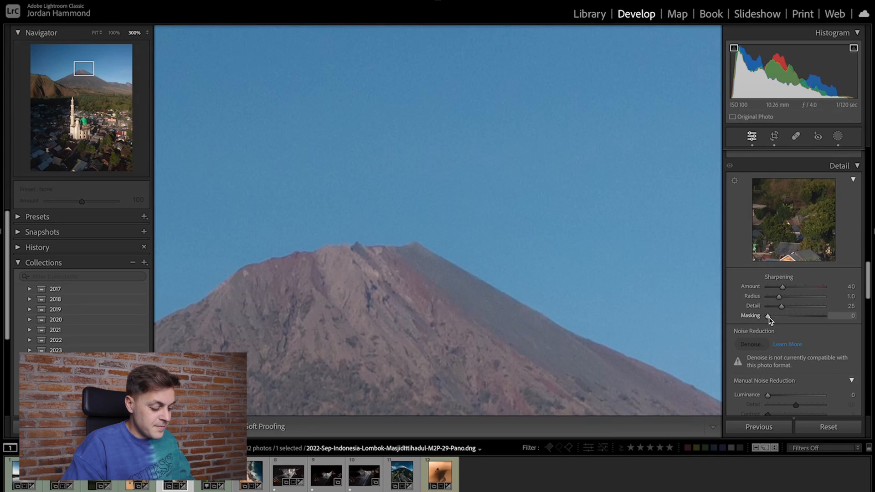
pyautogui.press('alt')
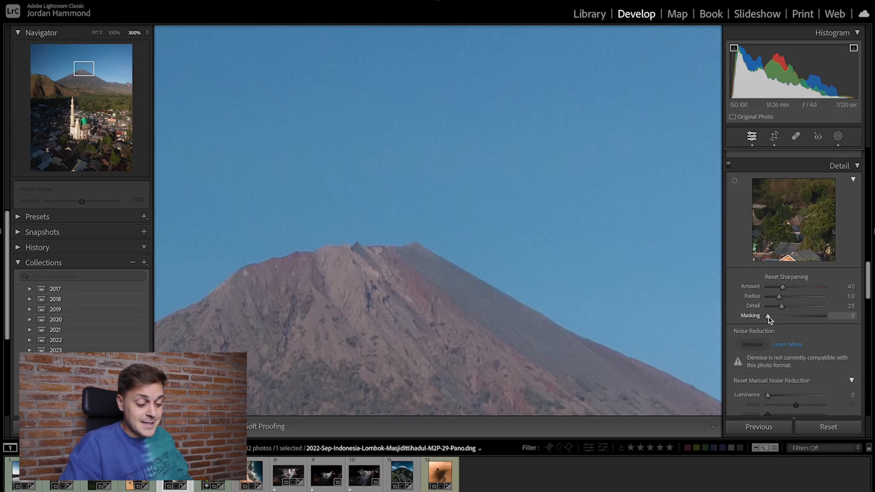
pyautogui.moveTo(769, 316); pyautogui.dragTo(803, 318)
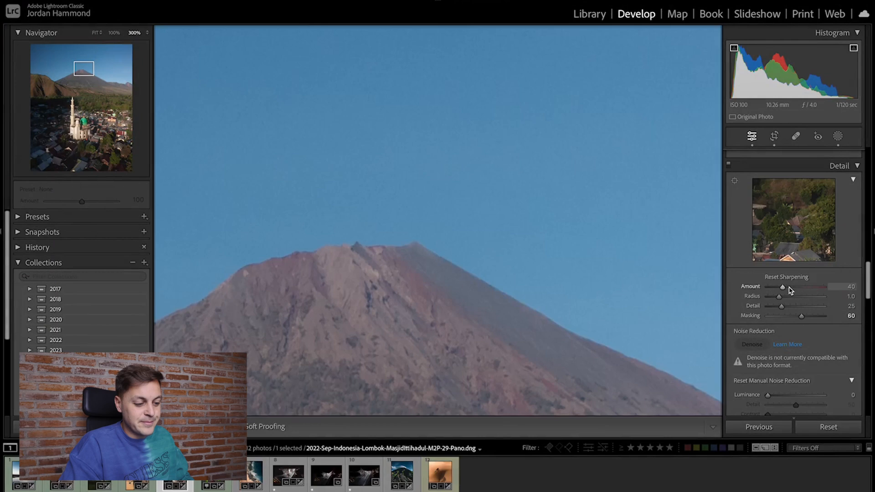
pyautogui.moveTo(803, 318); pyautogui.dragTo(802, 318)
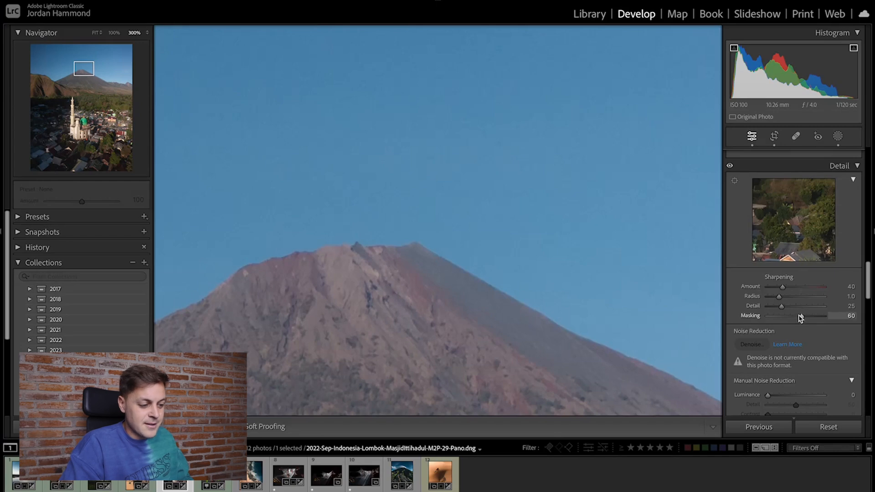
# - Examine the effect of the sharpening Masking on the volcano summit and sky at 400% zoom
pyautogui.hotkey('ctrl', '=')
pyautogui.doubleClick(744, 316)
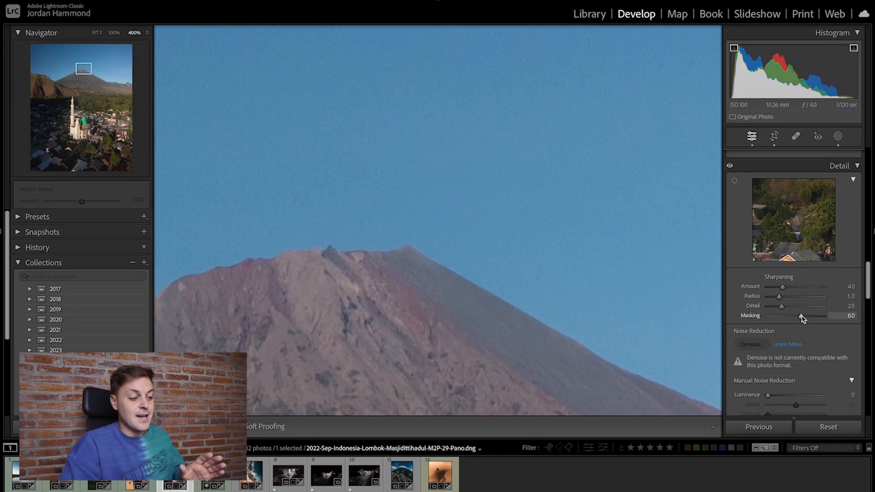
pyautogui.click(523, 300)
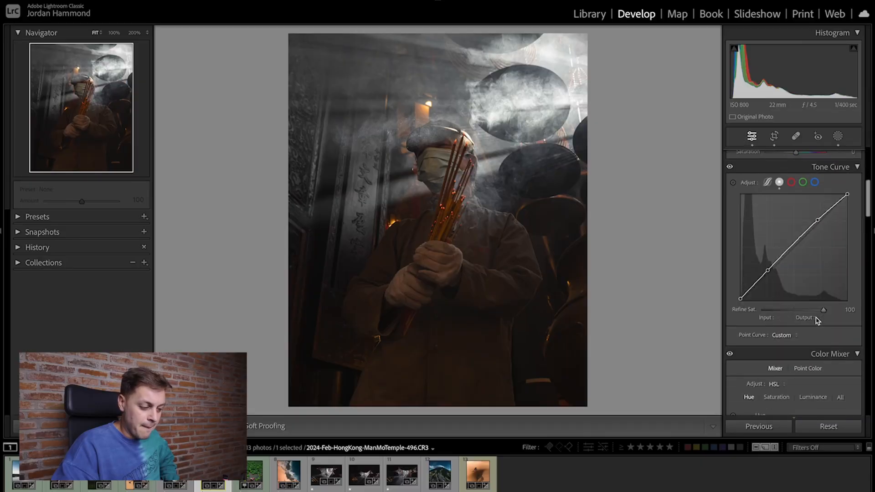
# - Open the AI Denoise preview for the Man Mo Temple photo and show the figure's face covering in it
pyautogui.scroll(-10, 815, 319)
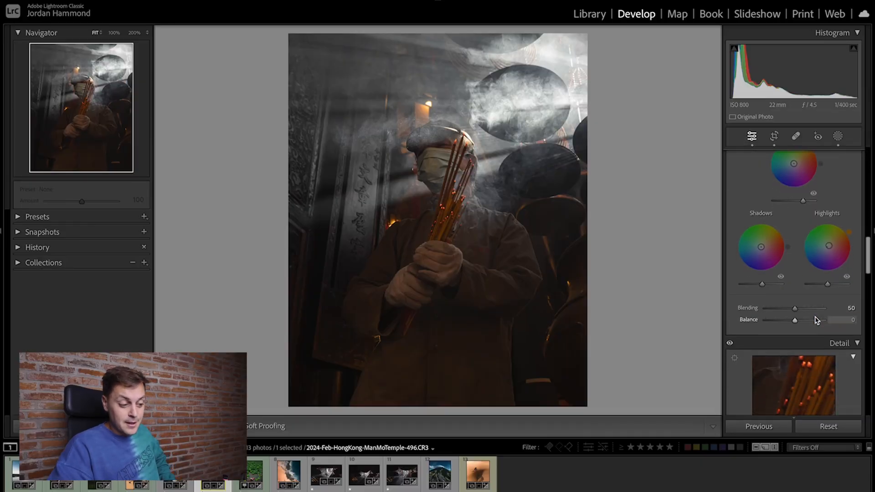
pyautogui.scroll(-5, 816, 319)
pyautogui.scroll(2, 817, 321)
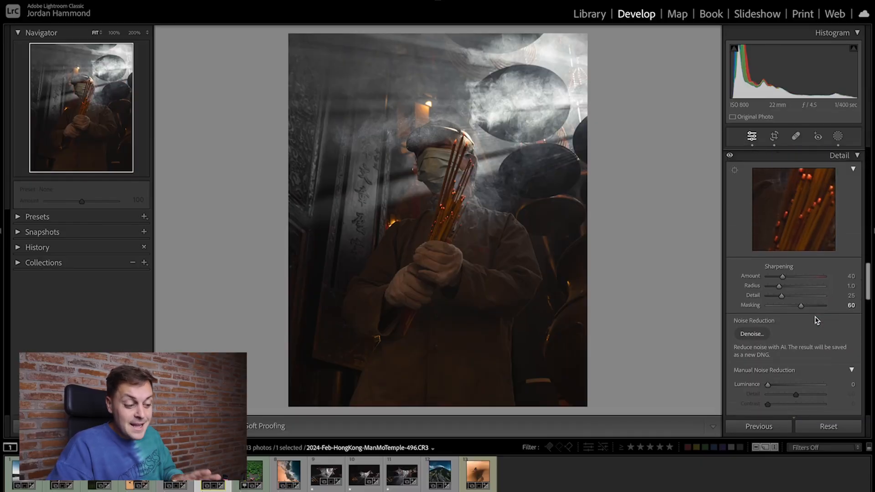
pyautogui.scroll(1, 816, 321)
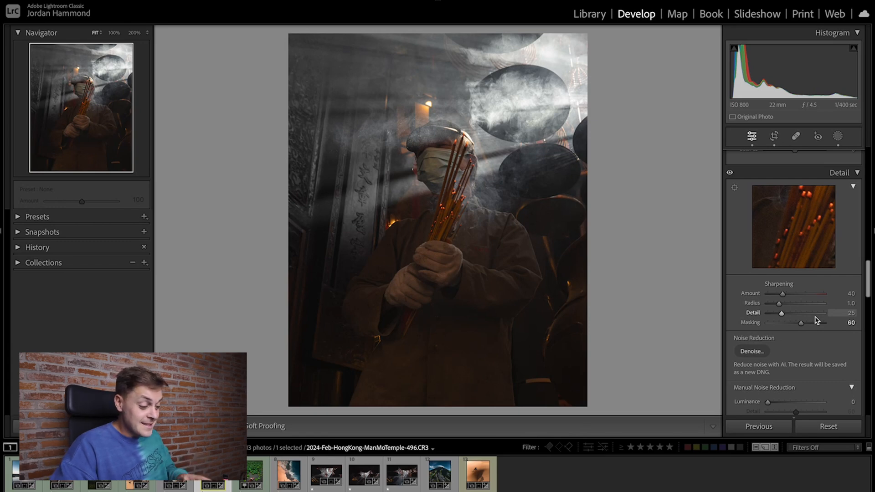
pyautogui.click(760, 351)
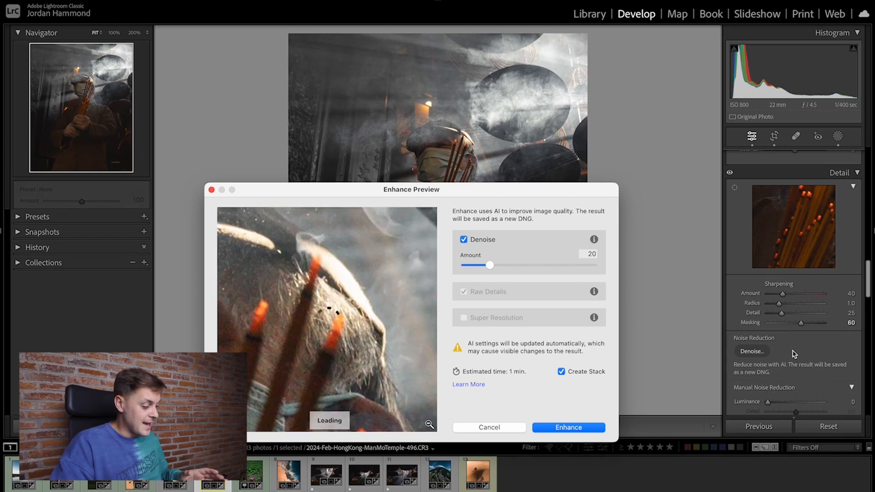
pyautogui.moveTo(290, 364); pyautogui.dragTo(388, 293)
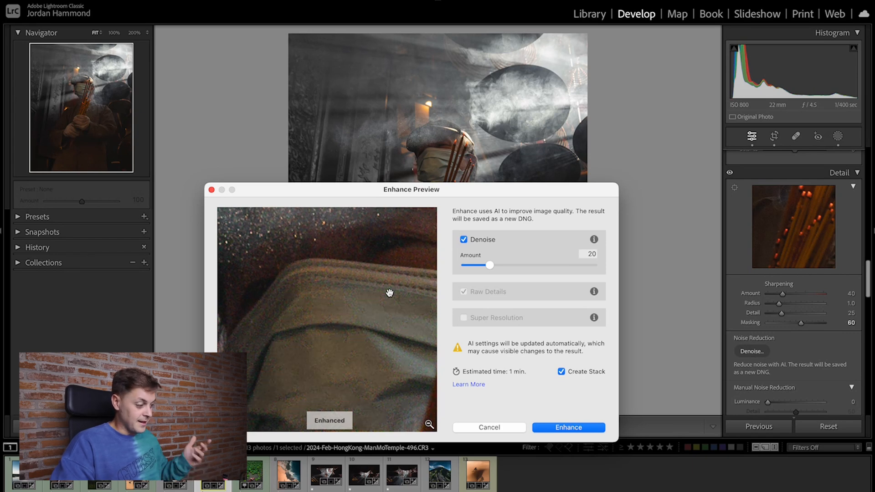
# - Compare the noise on the face covering with and without Denoise in the preview, and try a higher Denoise Amount
pyautogui.click(383, 328)
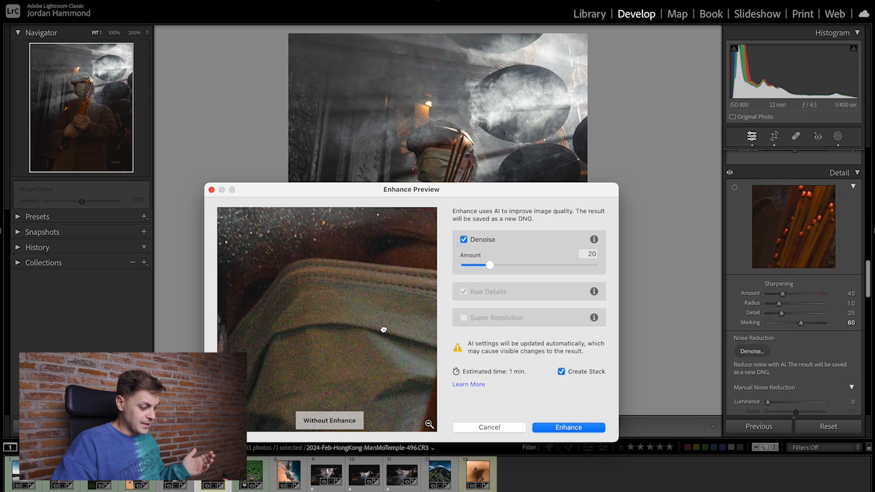
pyautogui.click(383, 328)
pyautogui.click(383, 330)
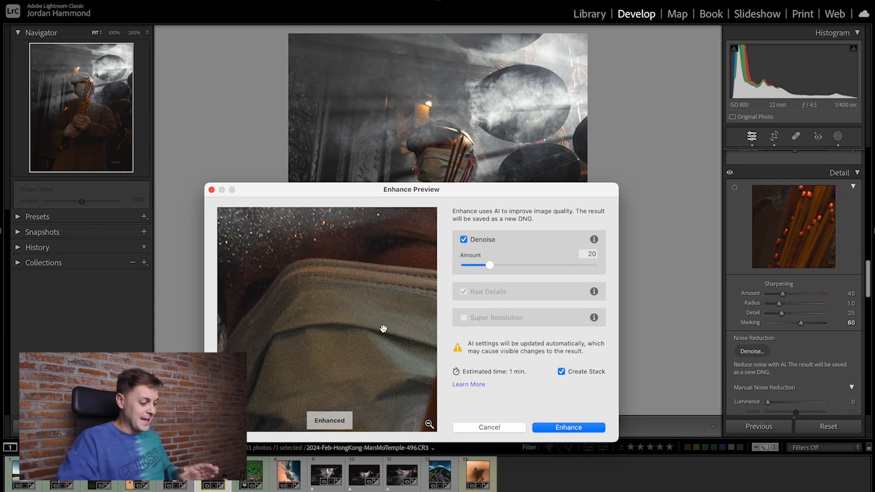
pyautogui.click(383, 329)
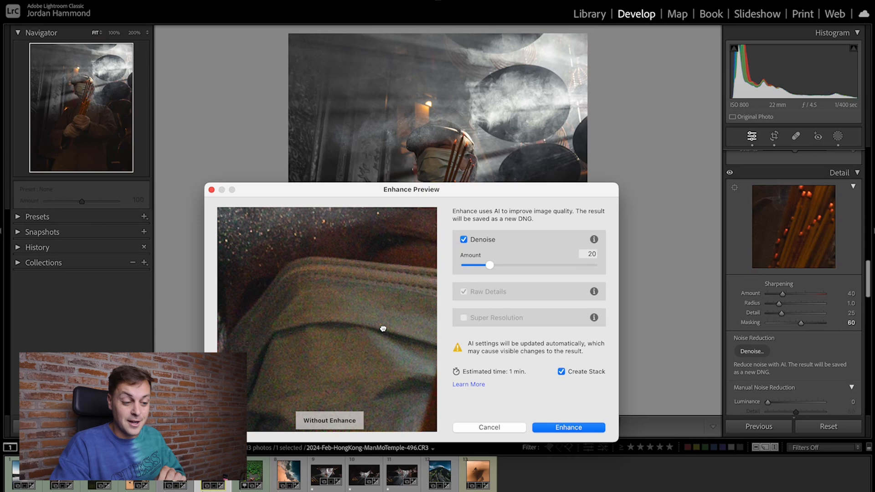
pyautogui.moveTo(382, 328); pyautogui.dragTo(384, 328)
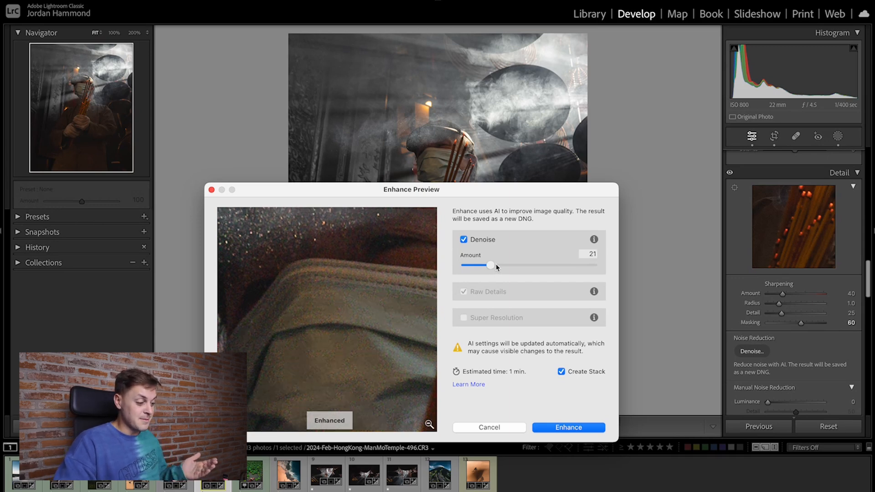
pyautogui.moveTo(501, 265); pyautogui.dragTo(502, 263)
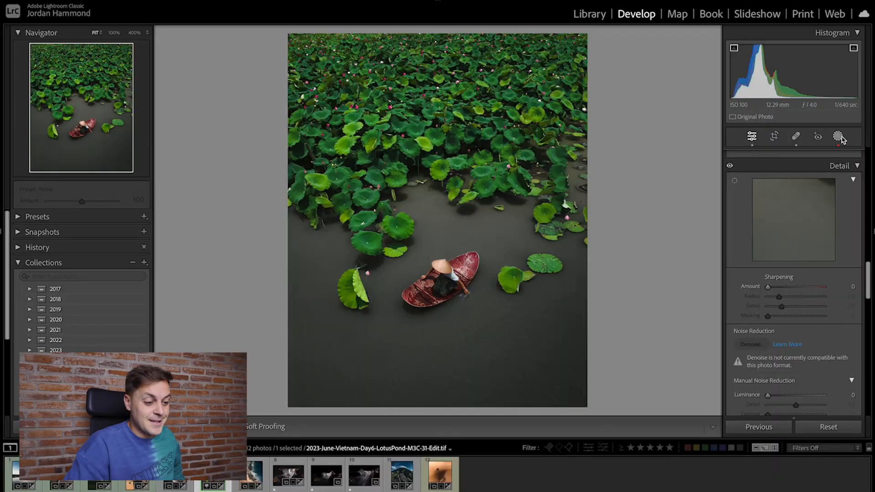
# - View the masks applied to the lotus pond photo and leave masking
pyautogui.click(840, 138)
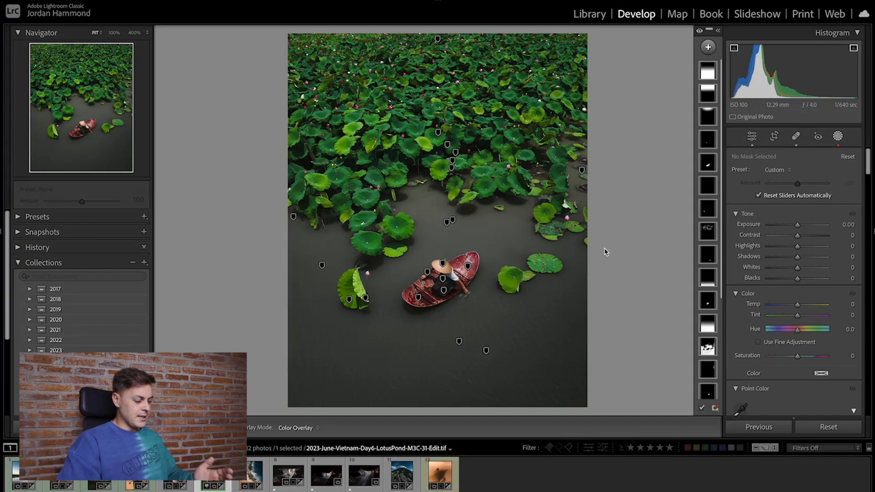
pyautogui.hotkey('shift', 'w')
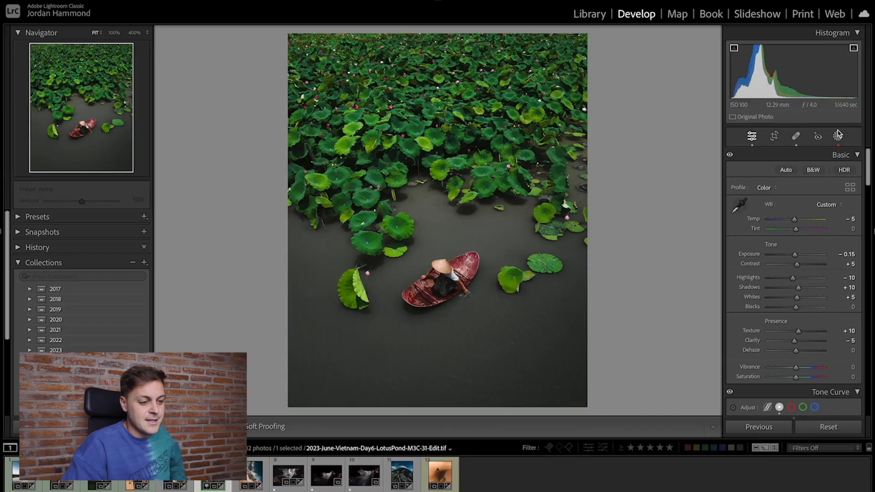
# - Add a radial gradient mask to the lotus pond photo, shaped as an ellipse centred on the rower and wider than tall
pyautogui.click(837, 137)
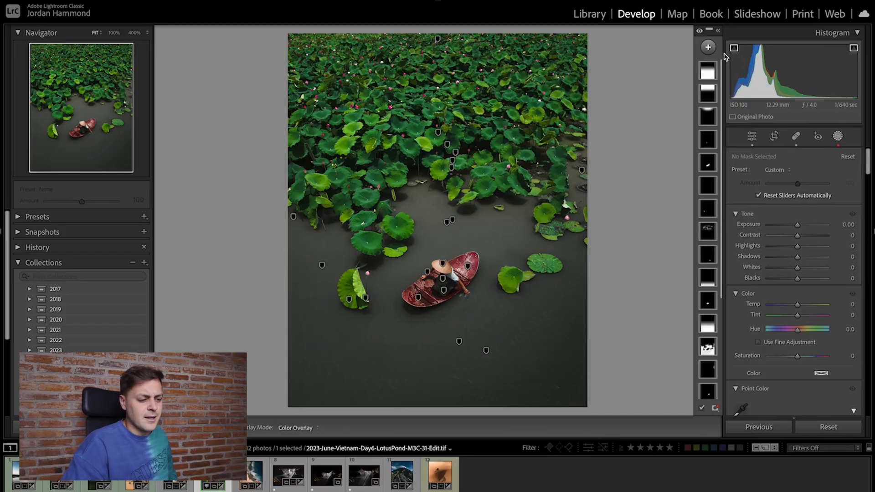
pyautogui.click(708, 47)
pyautogui.click(721, 168)
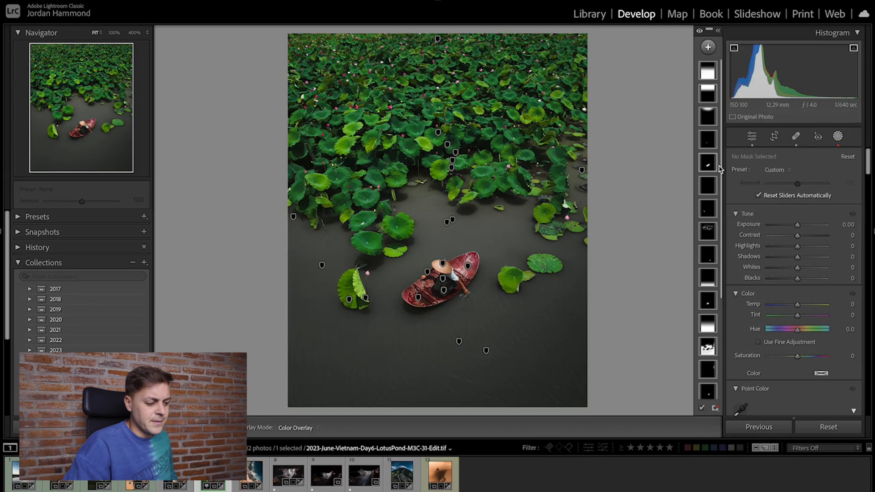
pyautogui.moveTo(443, 273); pyautogui.dragTo(479, 301)
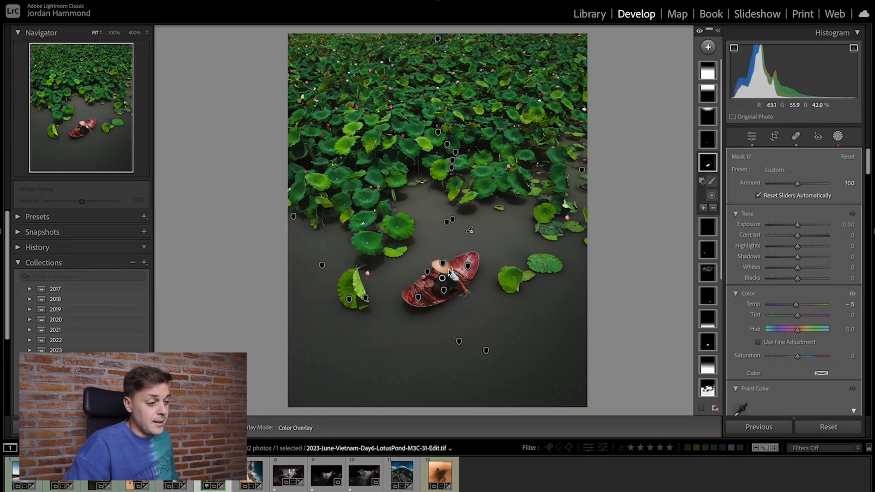
pyautogui.click(707, 48)
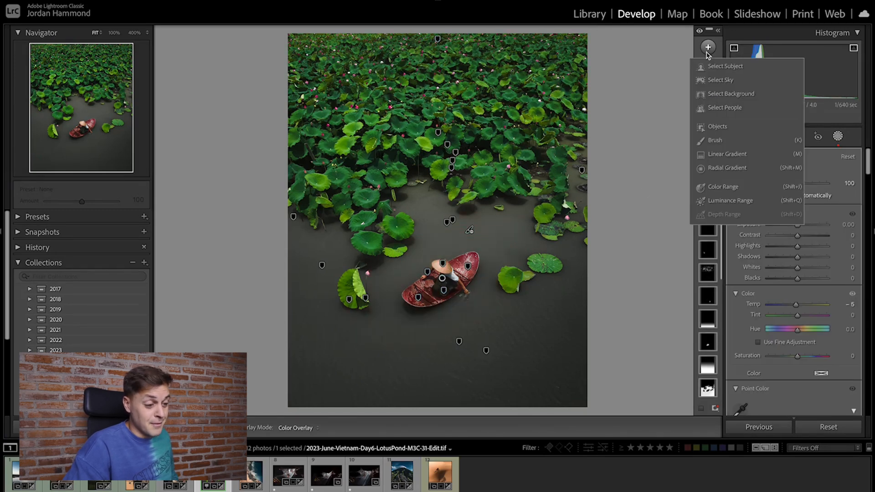
pyautogui.click(714, 169)
pyautogui.moveTo(477, 294); pyautogui.dragTo(586, 367)
pyautogui.moveTo(480, 340); pyautogui.dragTo(448, 306)
pyautogui.moveTo(551, 279); pyautogui.dragTo(515, 279)
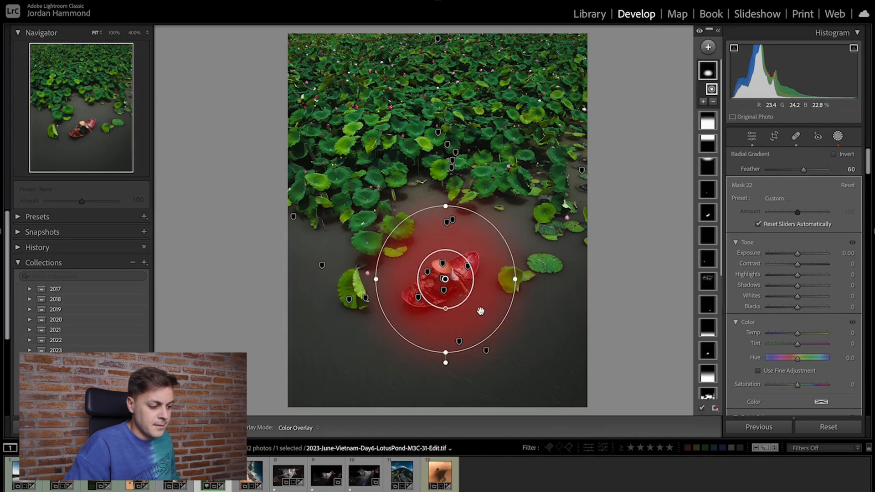
pyautogui.moveTo(446, 352); pyautogui.dragTo(446, 337)
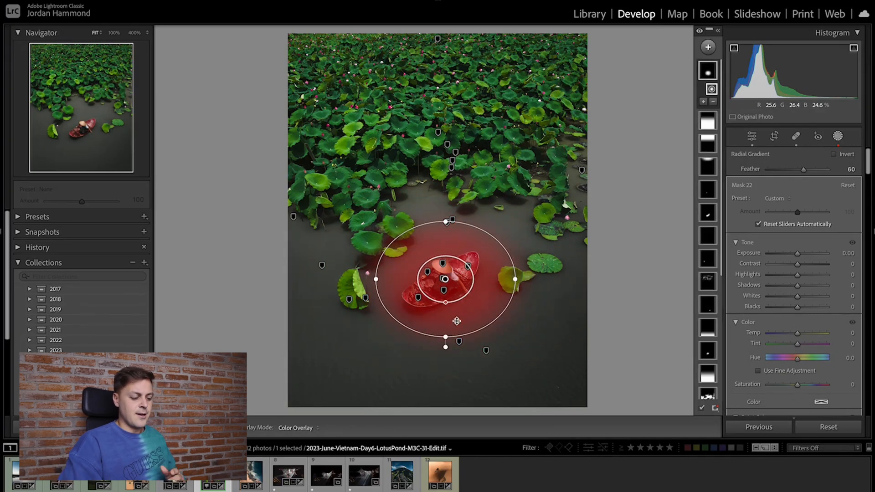
# - Set the new radial gradient mask's Exposure to 0.20 and widen its ellipse slightly
pyautogui.press('o')
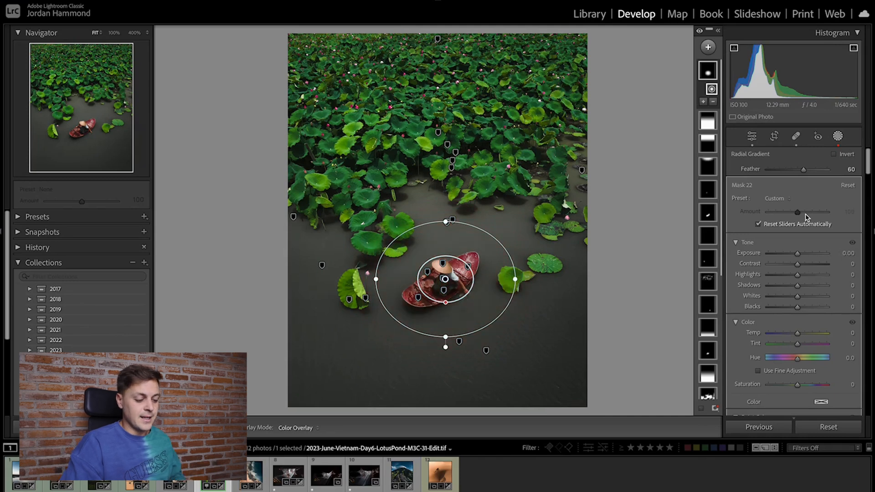
pyautogui.click(850, 254)
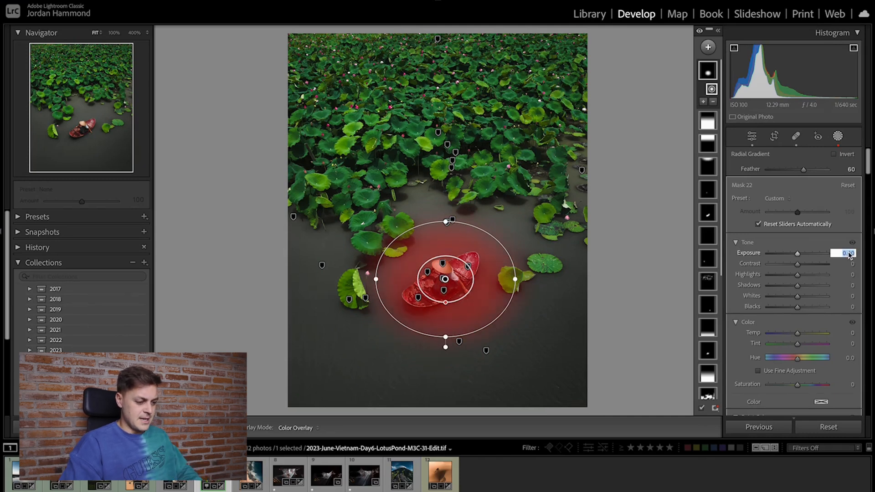
pyautogui.write('.2')
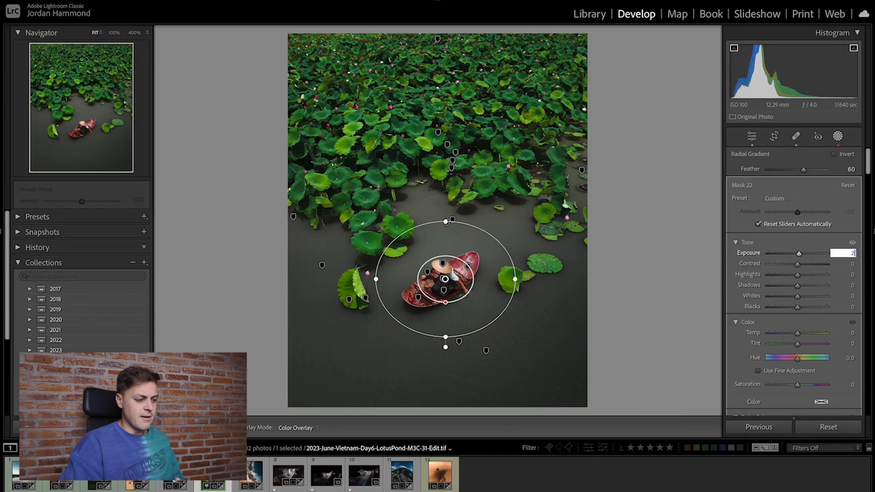
pyautogui.press('Return')
pyautogui.moveTo(515, 279); pyautogui.dragTo(521, 280)
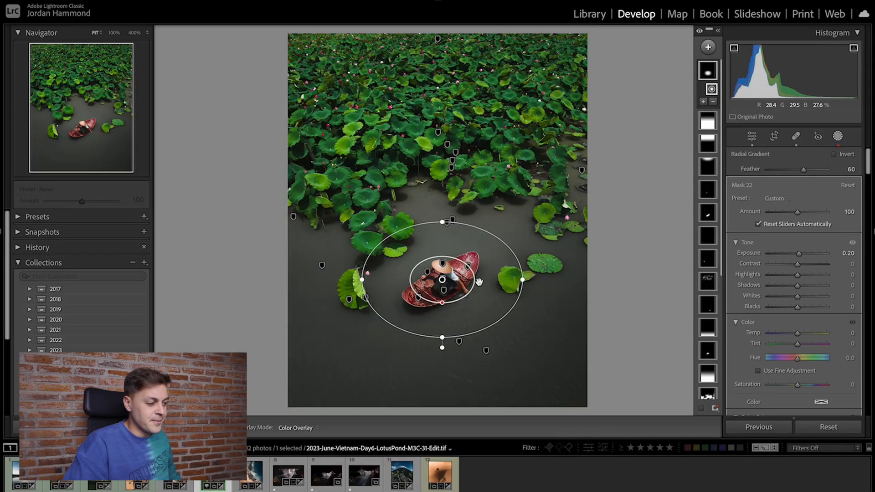
# - Intersect the radial gradient with a Color Range sampled just beside the rower's hat
pyautogui.press('super+equal')
pyautogui.moveTo(91, 117); pyautogui.dragTo(91, 128)
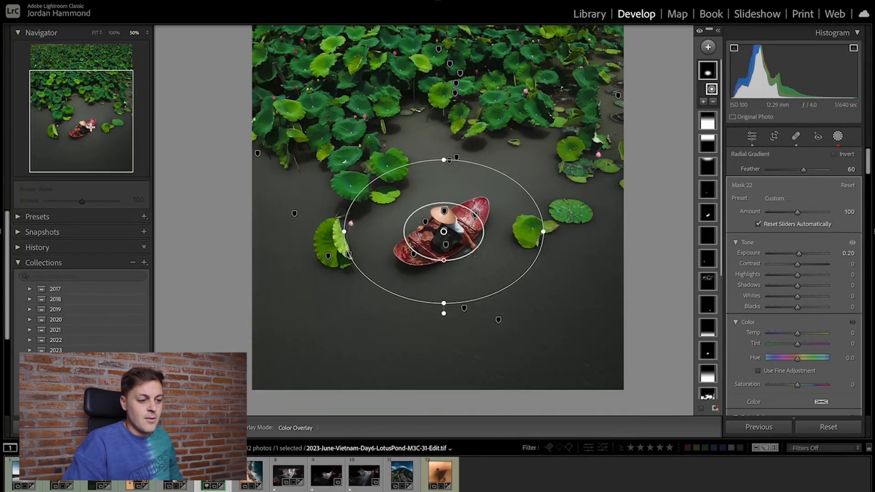
pyautogui.rightClick(711, 90)
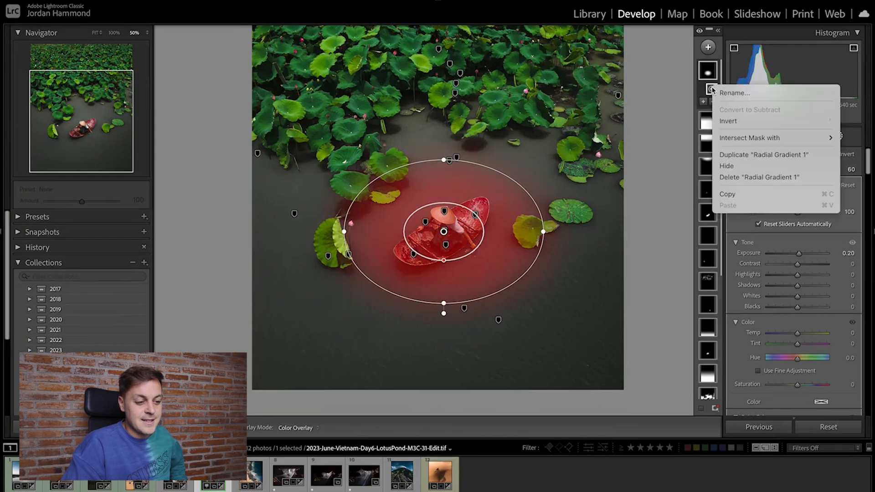
pyautogui.moveTo(754, 139)
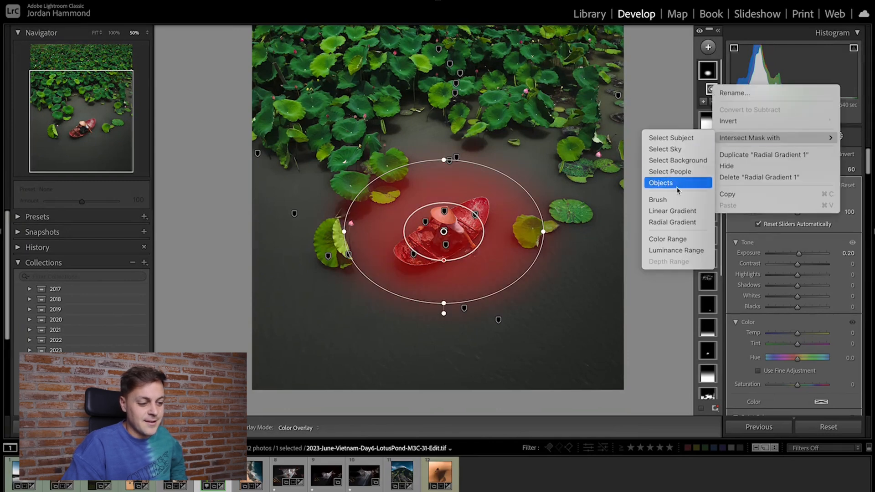
pyautogui.click(688, 239)
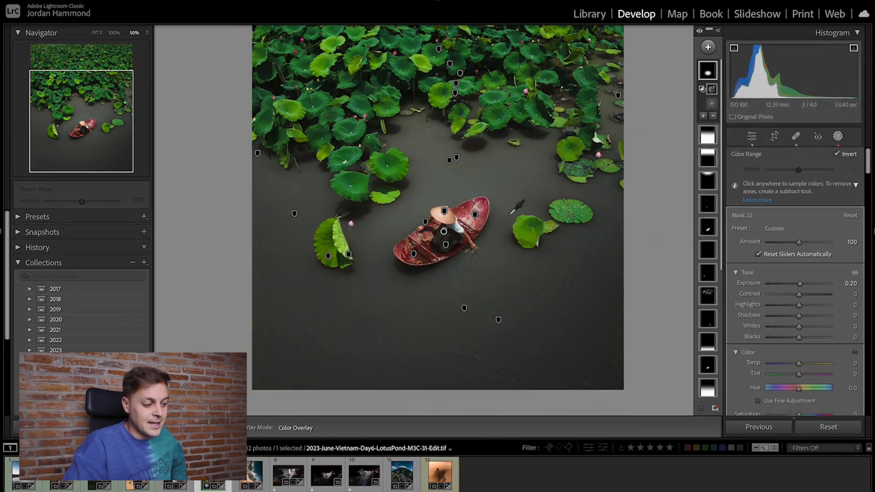
pyautogui.click(452, 201)
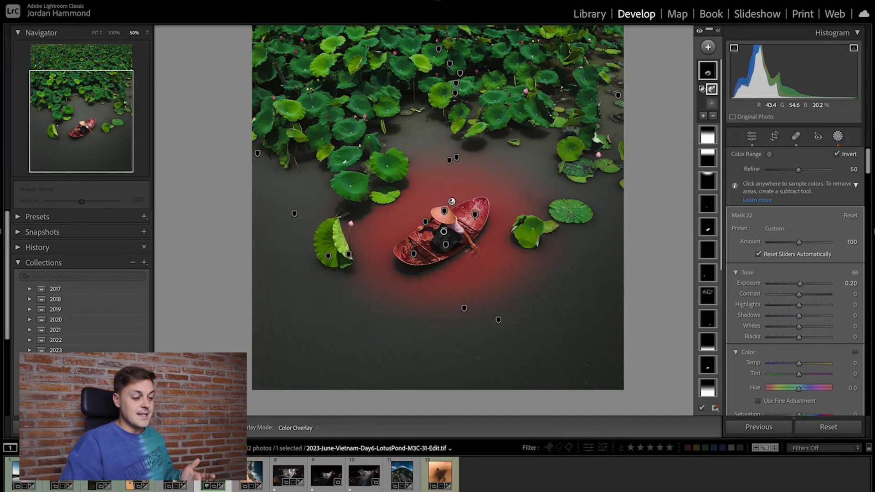
# - Subtract the rower's shirt and conical hat from the mask with a brush, enabling Auto Mask for the hat
pyautogui.press('z')
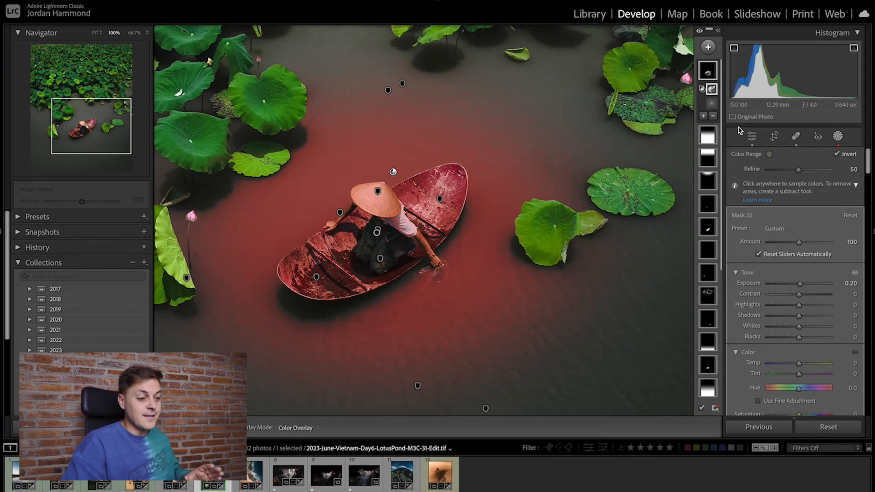
pyautogui.click(714, 117)
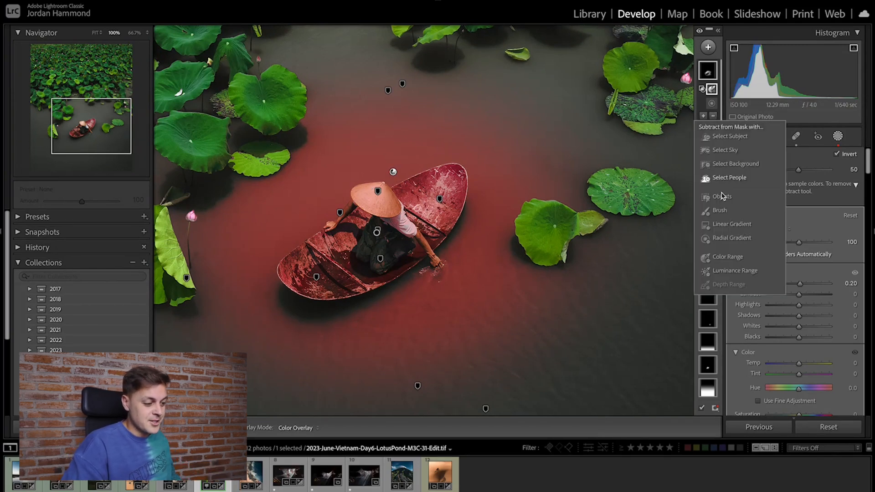
pyautogui.click(720, 211)
pyautogui.moveTo(412, 238)
pyautogui.mouseDown()
pyautogui.moveTo(405, 224)
pyautogui.moveTo(387, 225)
pyautogui.mouseUp()
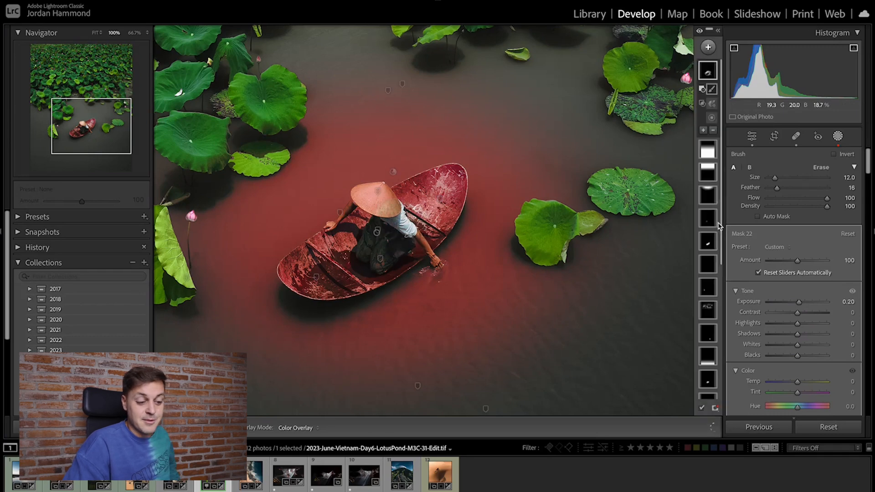
pyautogui.click(759, 217)
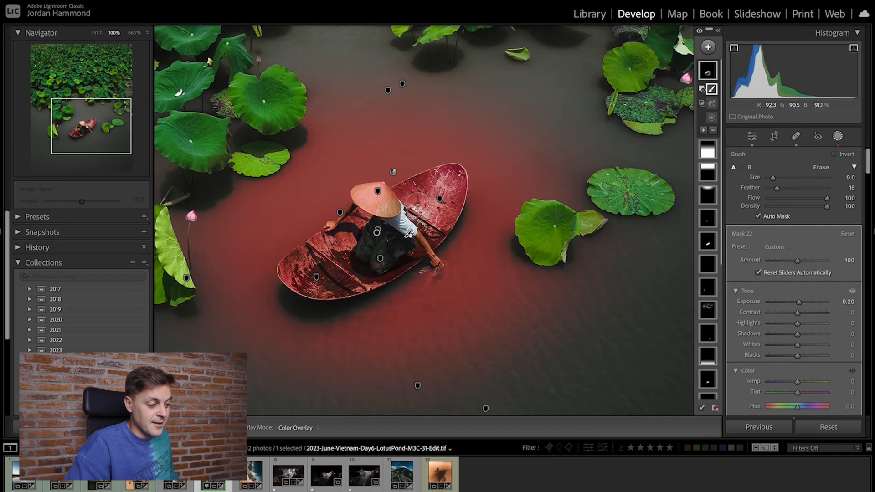
pyautogui.moveTo(378, 201); pyautogui.dragTo(362, 195)
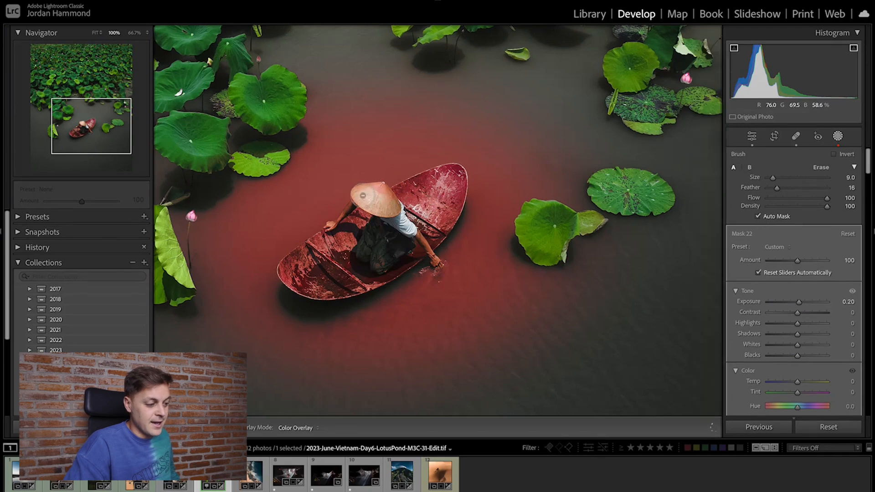
pyautogui.moveTo(397, 207); pyautogui.dragTo(397, 208)
# - Brush the rower's dark clothing and the two ends of the red boat out of the mask, adjusting the brush size
pyautogui.press('[')
pyautogui.press('[')
pyautogui.press('[')
pyautogui.moveTo(374, 270)
pyautogui.mouseDown()
pyautogui.moveTo(312, 266)
pyautogui.moveTo(351, 253)
pyautogui.mouseUp()
pyautogui.press(']')
pyautogui.press(']')
pyautogui.moveTo(301, 276); pyautogui.dragTo(295, 267)
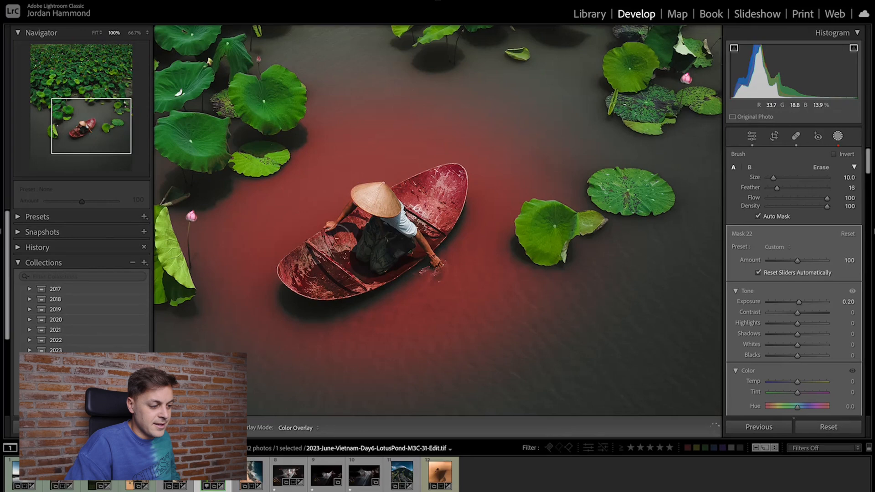
pyautogui.moveTo(434, 199)
pyautogui.mouseDown()
pyautogui.moveTo(440, 217)
pyautogui.moveTo(451, 181)
pyautogui.moveTo(411, 191)
pyautogui.moveTo(401, 228)
pyautogui.mouseUp()
# - Reduce the subtracting brush to size 4 and remove the rower's arm beside the hat from the mask
pyautogui.press('[')
pyautogui.press('[')
pyautogui.press('[')
pyautogui.press('[')
pyautogui.press('[')
pyautogui.press('[')
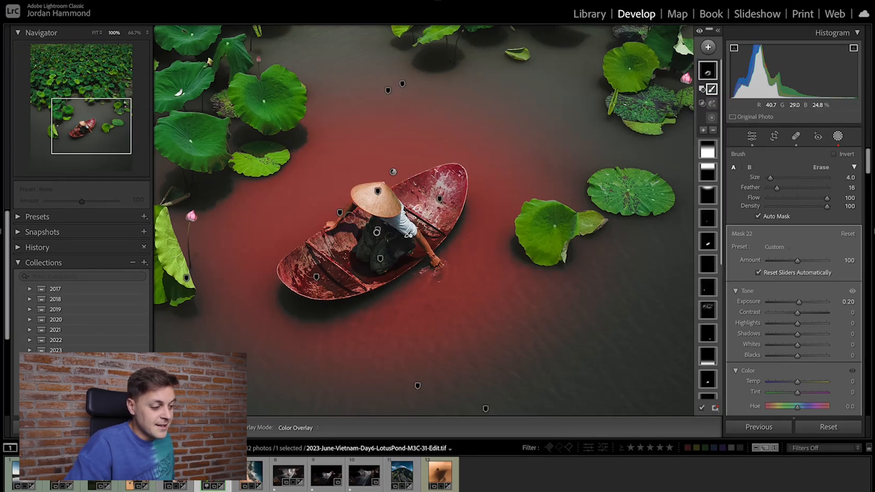
pyautogui.moveTo(338, 225); pyautogui.dragTo(343, 218)
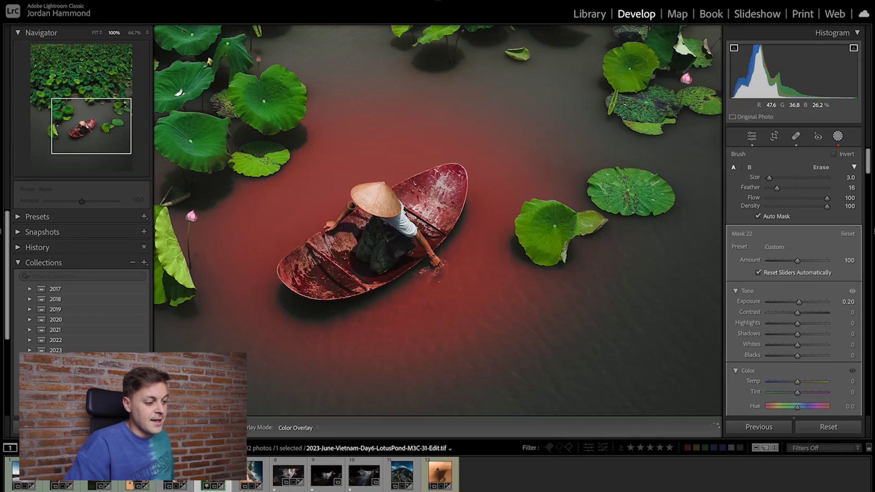
# - Deselect the brush mask and finish masking on the lotus pond photo
pyautogui.press('Escape')
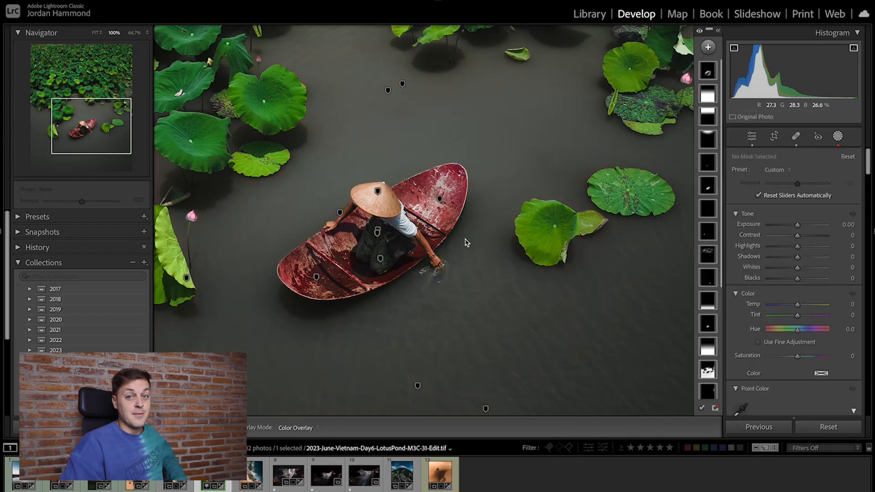
pyautogui.press('Escape')
pyautogui.click(465, 240)
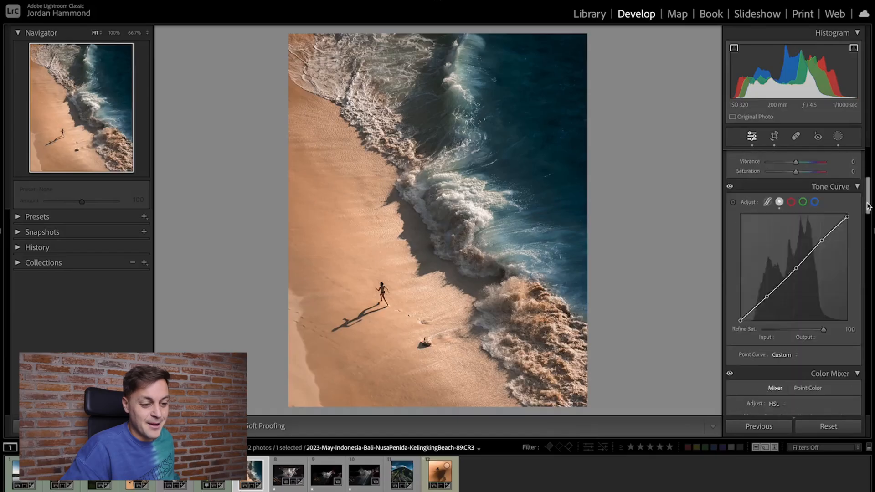
# - Try shifting the Blue hue to +39 in the beach photo's Color Mixer and return it to 0
pyautogui.scroll(-15, 793, 283)
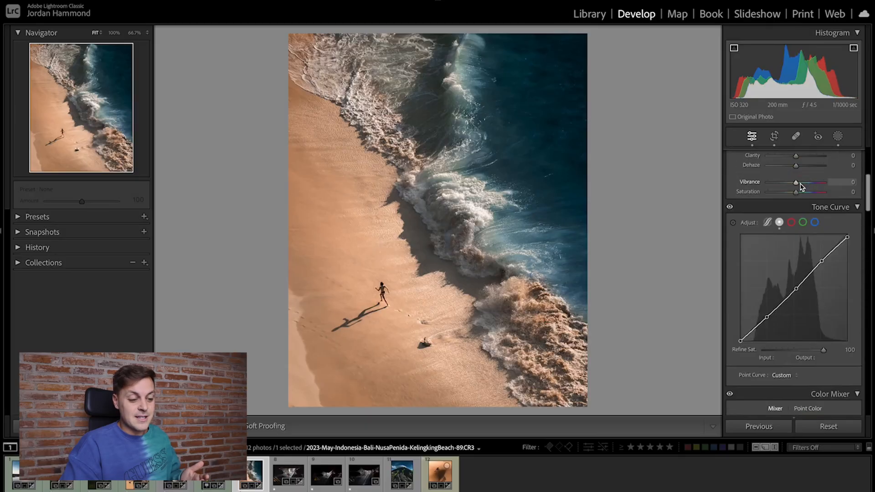
pyautogui.scroll(-5, 802, 187)
pyautogui.scroll(-2, 793, 226)
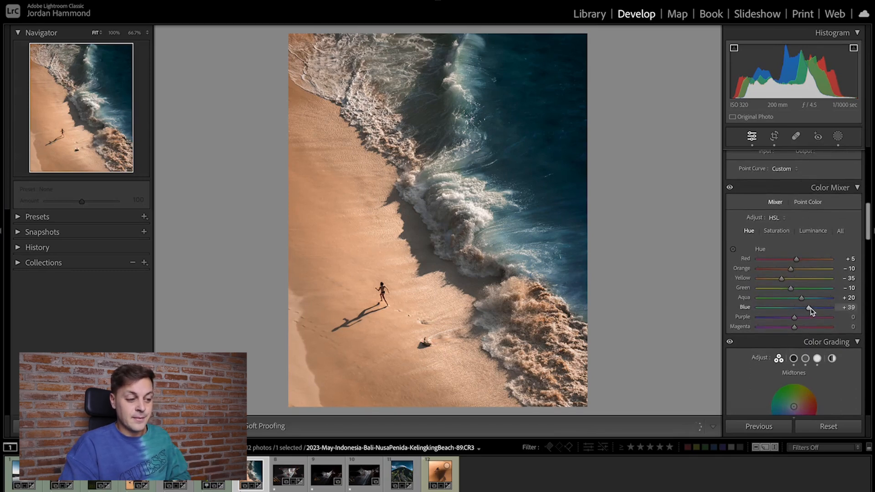
pyautogui.moveTo(792, 308); pyautogui.dragTo(789, 308)
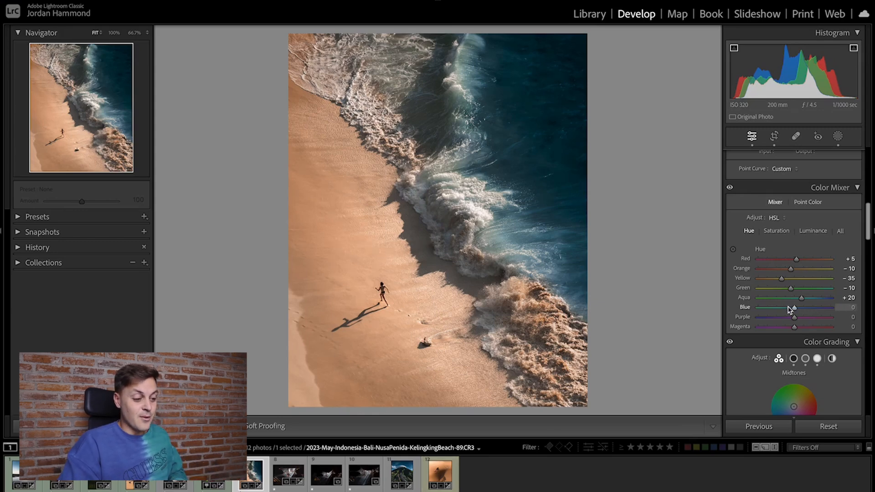
# - In the beach photo's Calibration settings, set the Blue Primary hue to -20 and raise the Green Primary hue
pyautogui.scroll(-15, 790, 310)
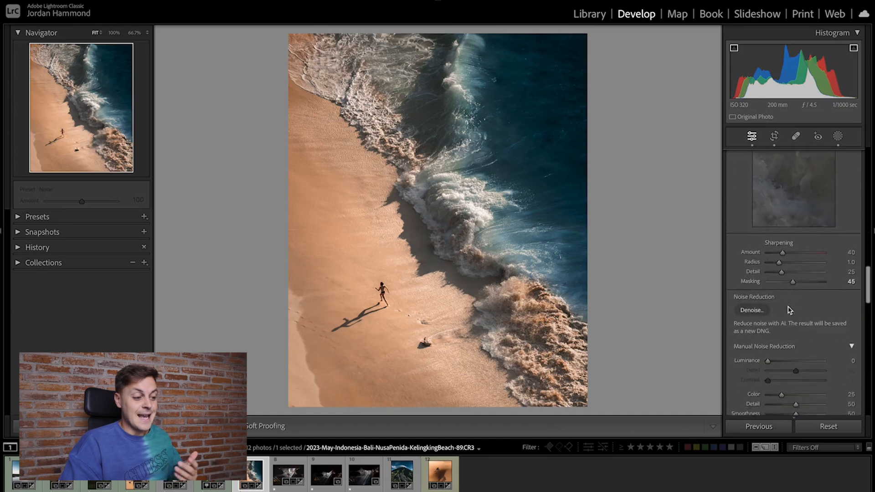
pyautogui.scroll(-3, 789, 310)
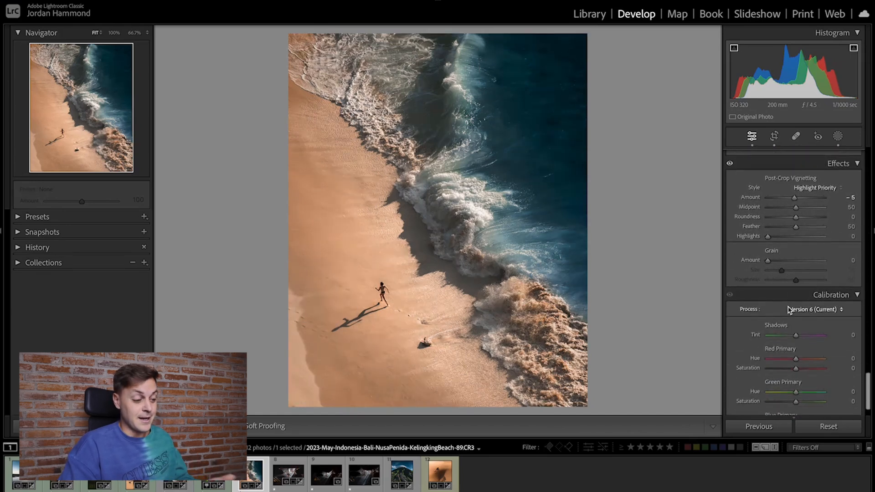
pyautogui.scroll(-1, 790, 310)
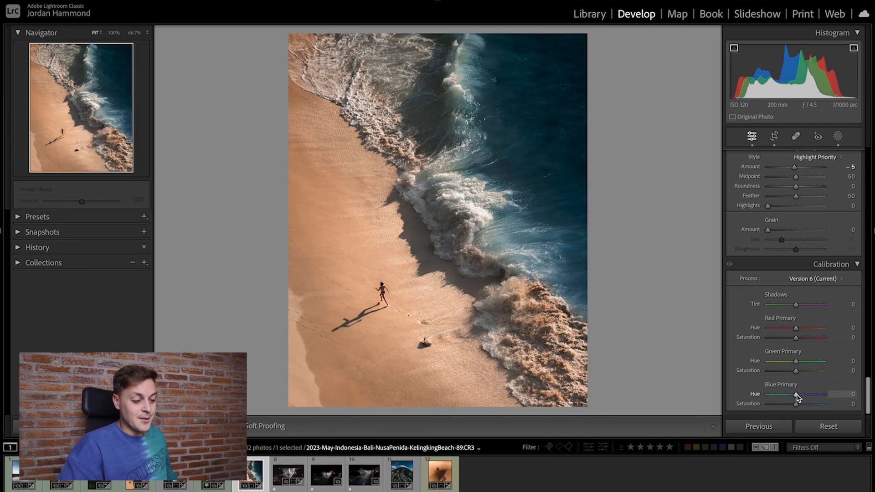
pyautogui.moveTo(795, 396); pyautogui.dragTo(791, 399)
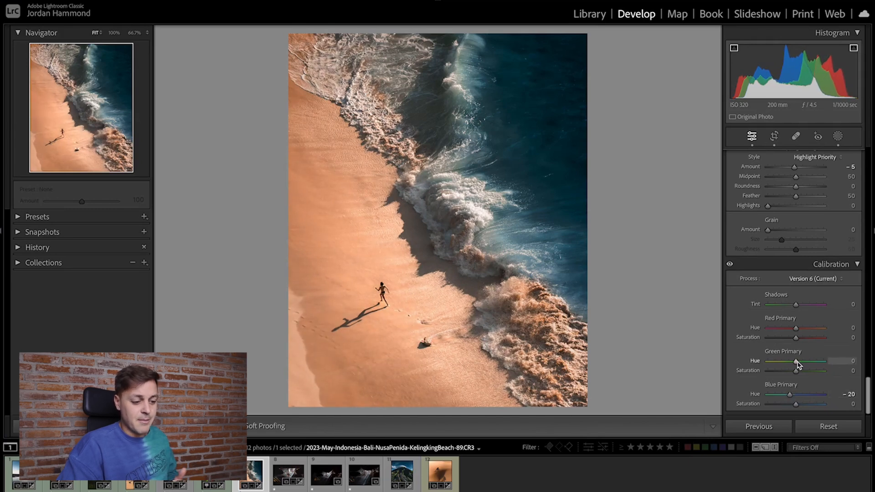
pyautogui.moveTo(789, 365); pyautogui.dragTo(804, 366)
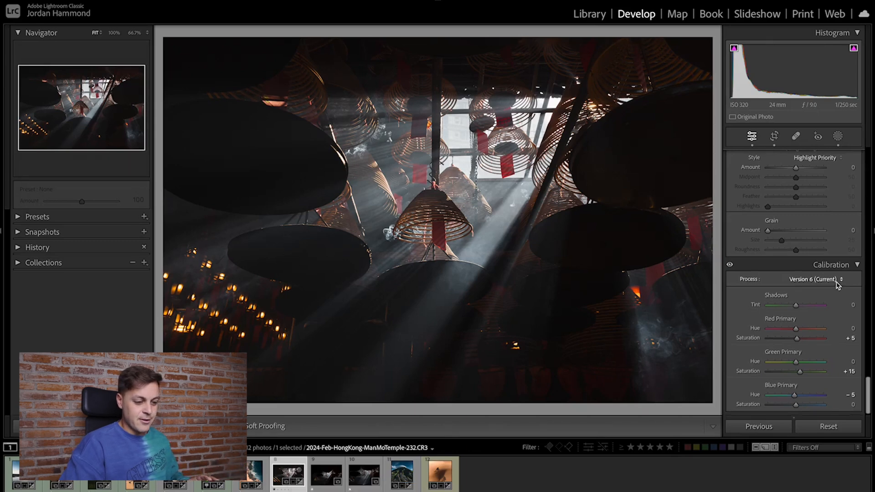
# - View the two unedited Man Mo Temple photos, 221 and 217, after the basic adjustments of edited photo 232
pyautogui.scroll(15, 837, 280)
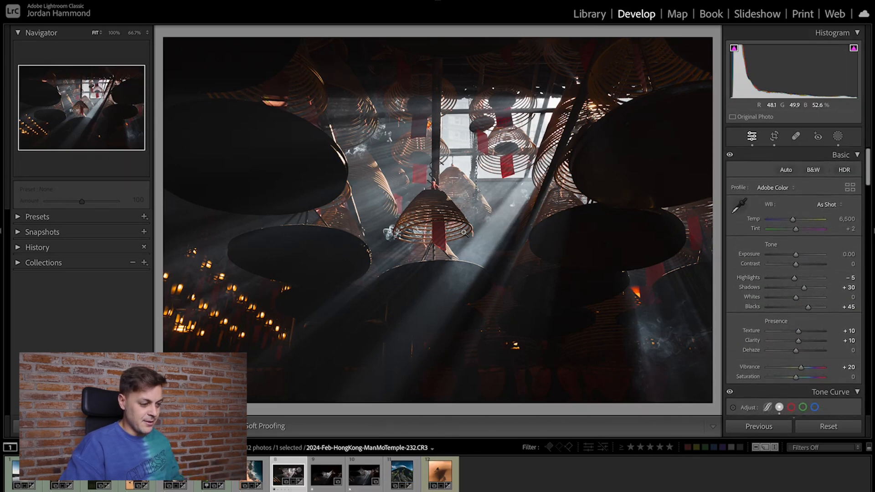
pyautogui.click(322, 476)
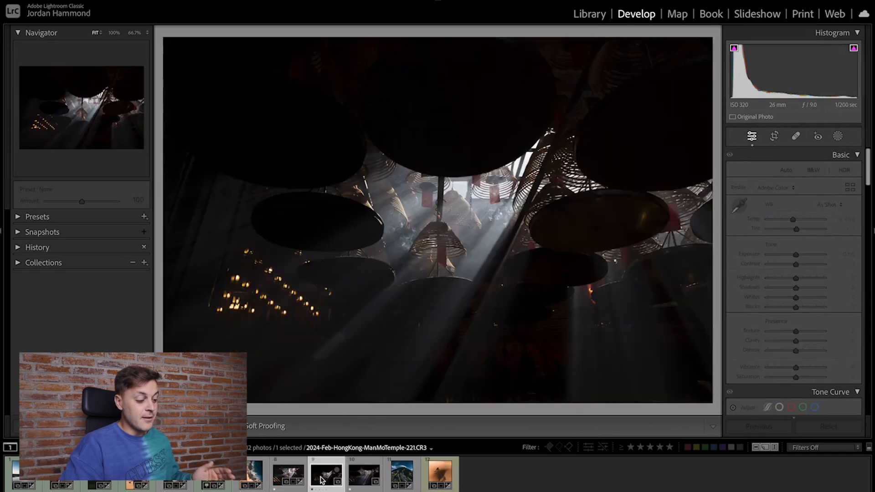
pyautogui.click(359, 476)
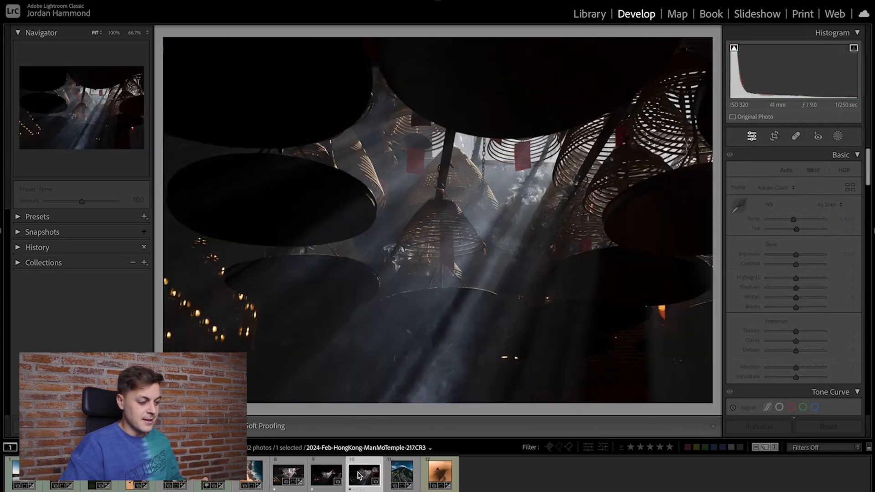
# - Synchronize edited temple photo 232's settings, leaving out crop and masking, to photos 221 and 217, and check both
pyautogui.click(292, 477)
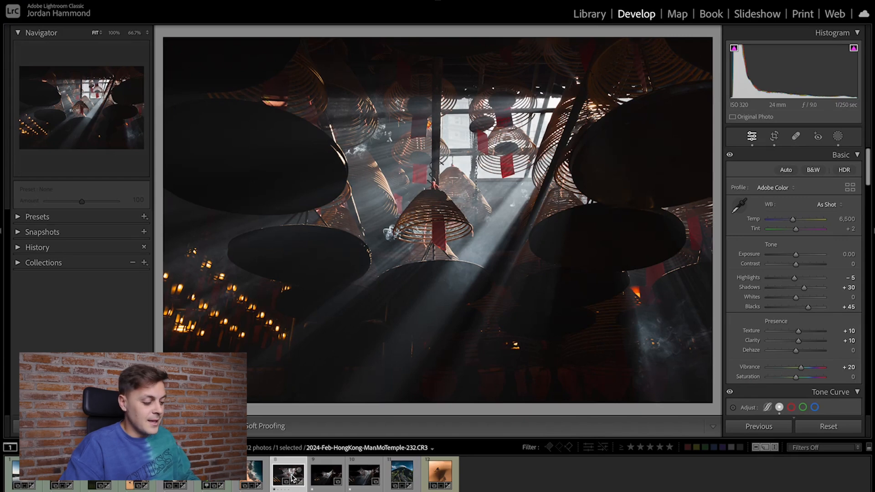
pyautogui.keyDown('ctrl'); pyautogui.click(327, 476); pyautogui.keyUp('ctrl')
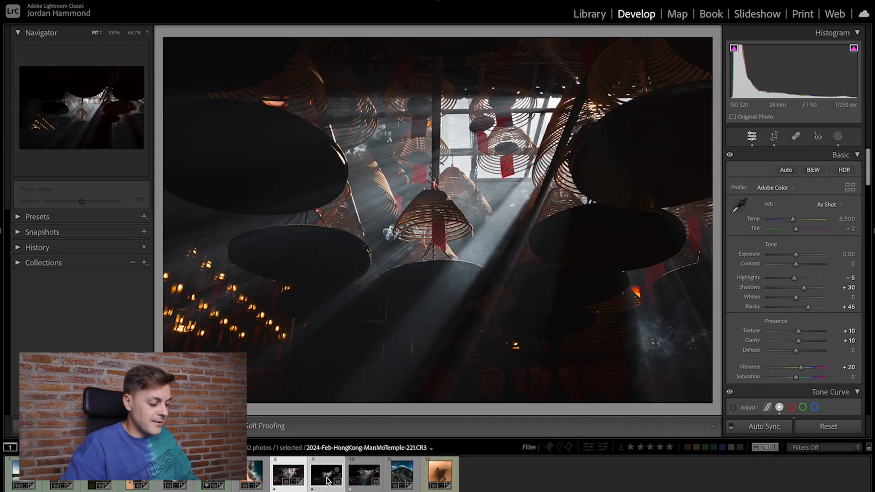
pyautogui.keyDown('ctrl'); pyautogui.click(363, 470); pyautogui.keyUp('ctrl')
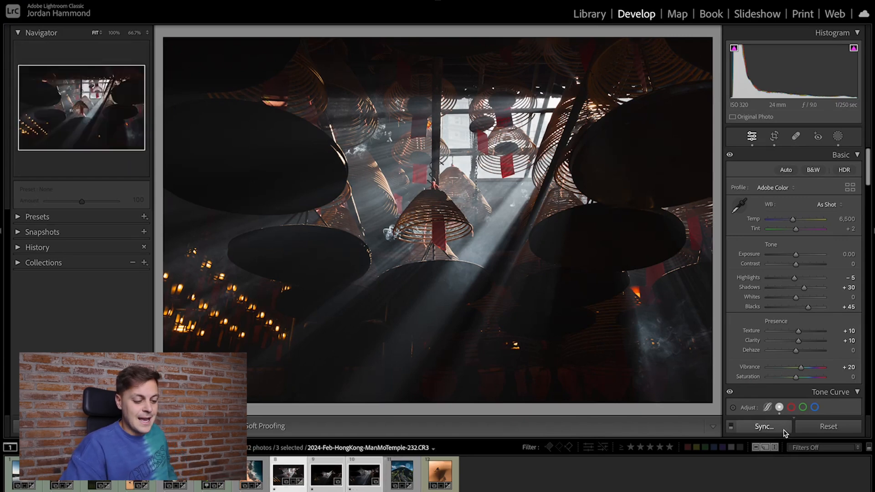
pyautogui.click(764, 427)
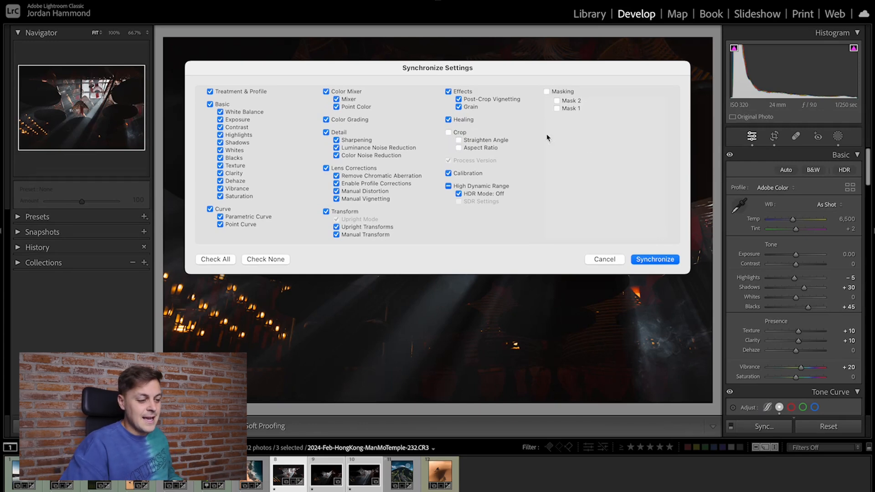
pyautogui.click(648, 259)
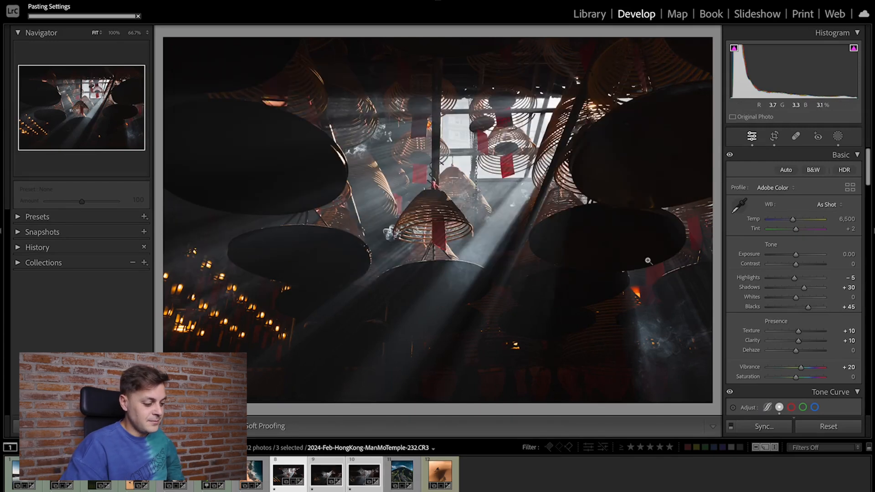
pyautogui.click(327, 479)
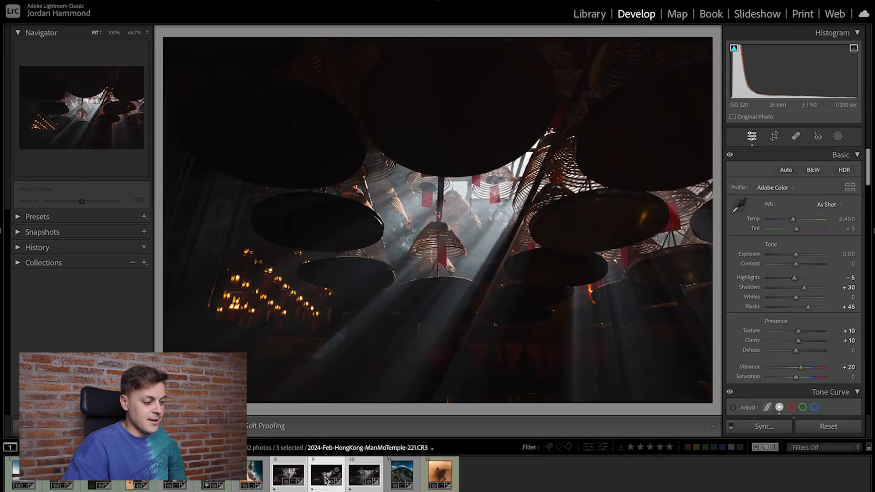
pyautogui.click(356, 478)
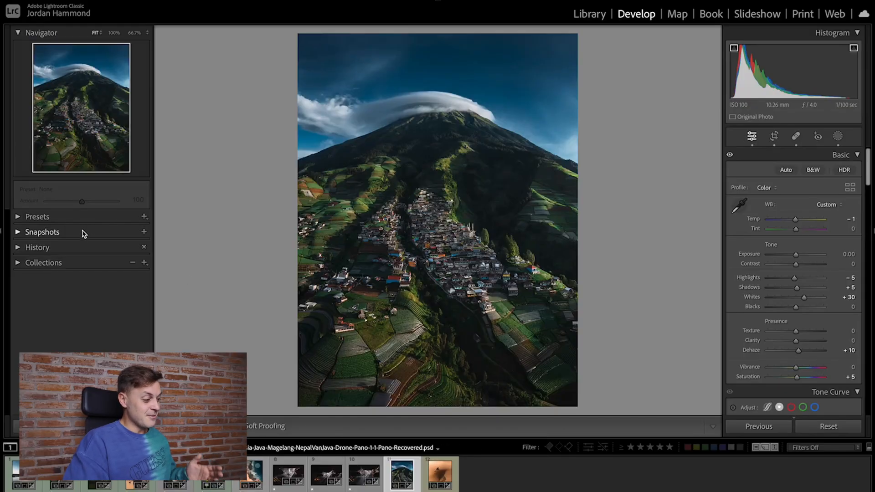
# - Expand the collections list and black out the interface around the volcano photo with full Lights Out
pyautogui.click(17, 263)
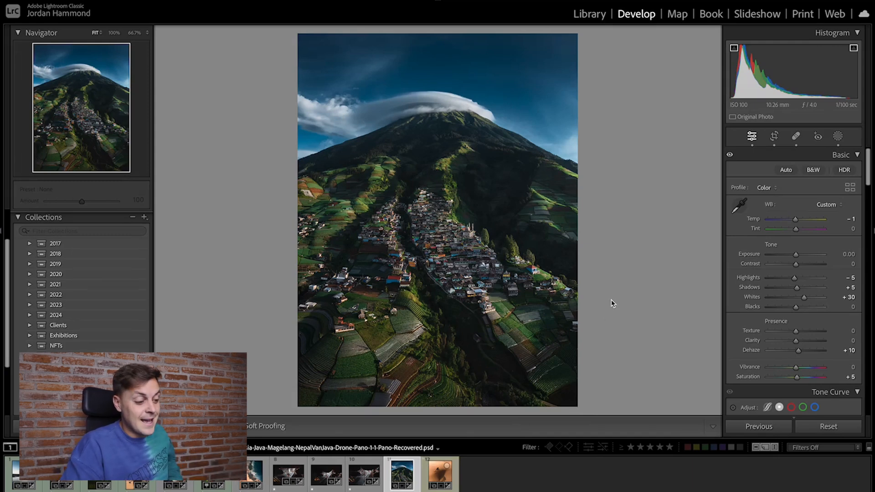
pyautogui.press('l')
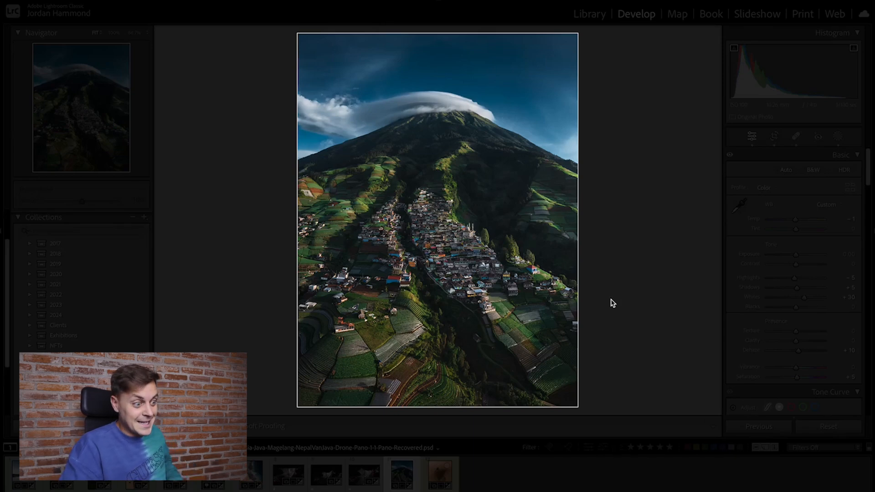
pyautogui.press('l')
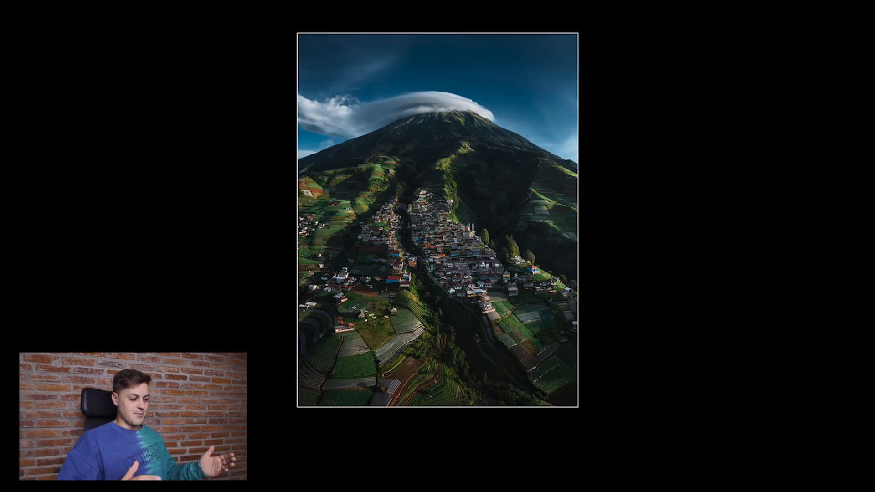
# - Zoom in on the volcano photo's village and inspect the houses and terraced fields along the ravine
pyautogui.click(488, 296)
pyautogui.moveTo(478, 330); pyautogui.dragTo(683, 192)
pyautogui.moveTo(372, 196); pyautogui.dragTo(345, 197)
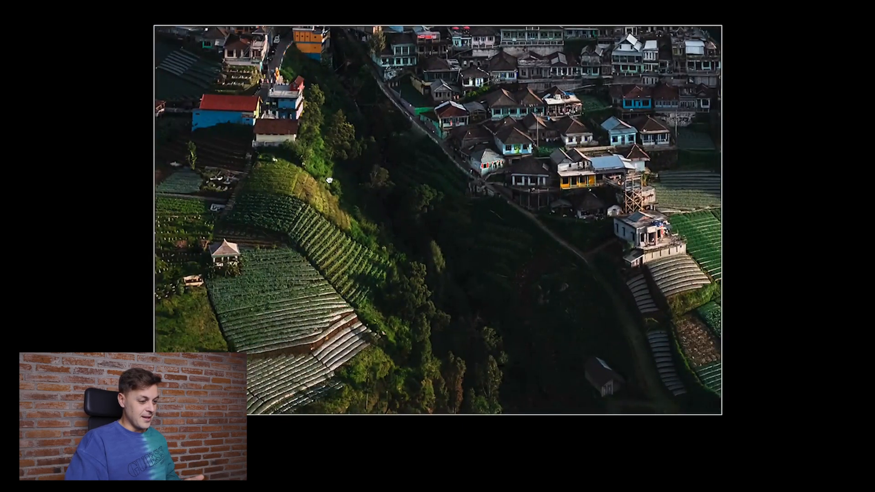